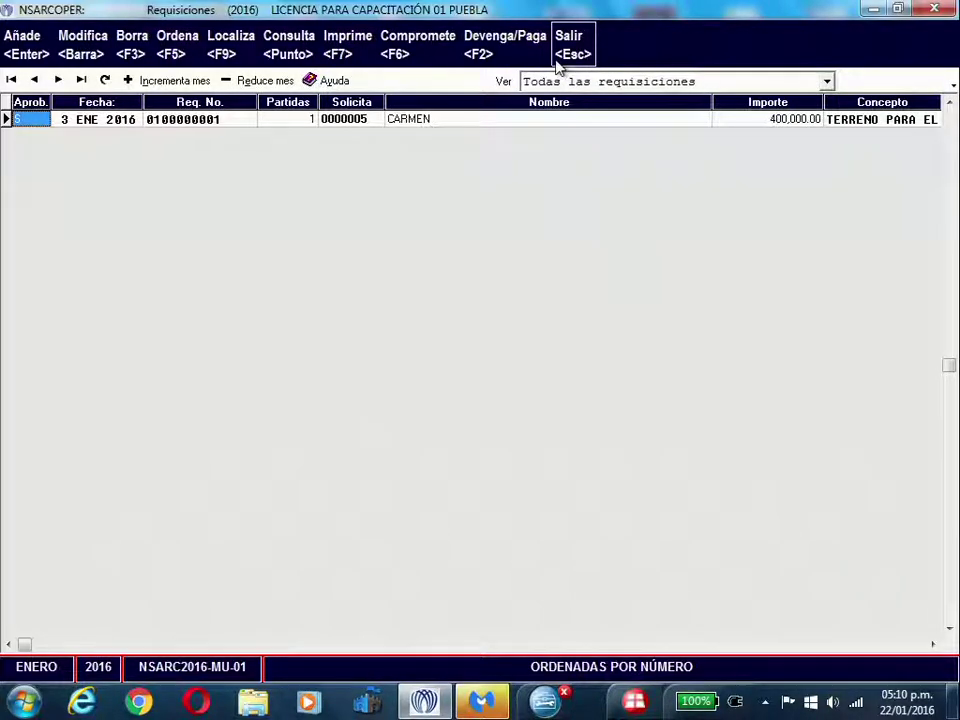
# Step: Leave the requisitions list and start a new egresos póliza in the pólizas module
pyautogui.click(580, 46)
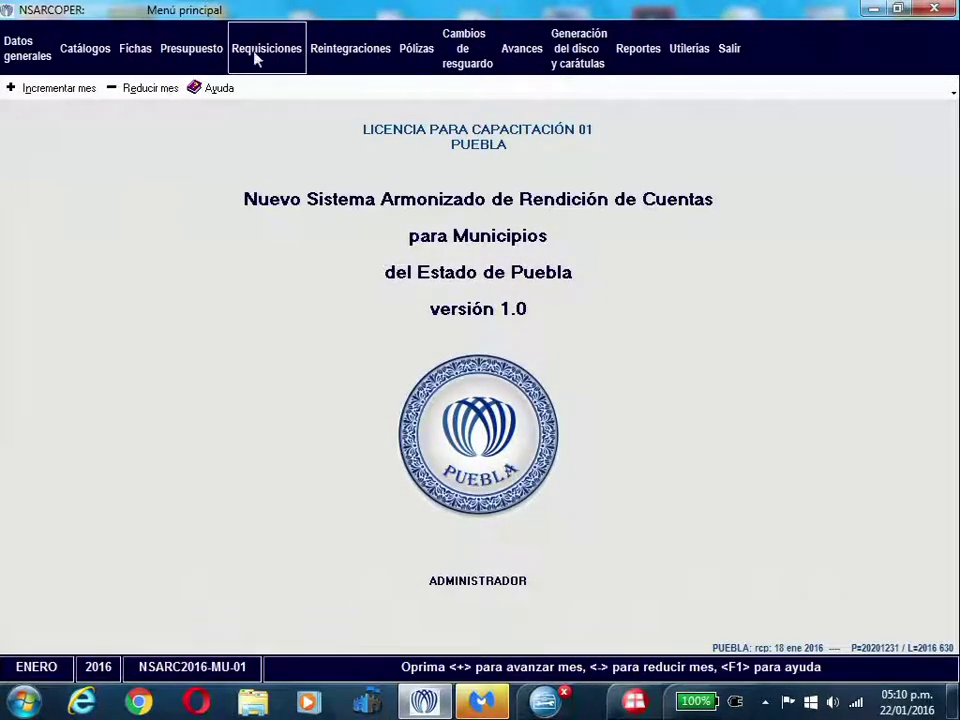
pyautogui.click(428, 62)
pyautogui.click(30, 52)
pyautogui.doubleClick(270, 295)
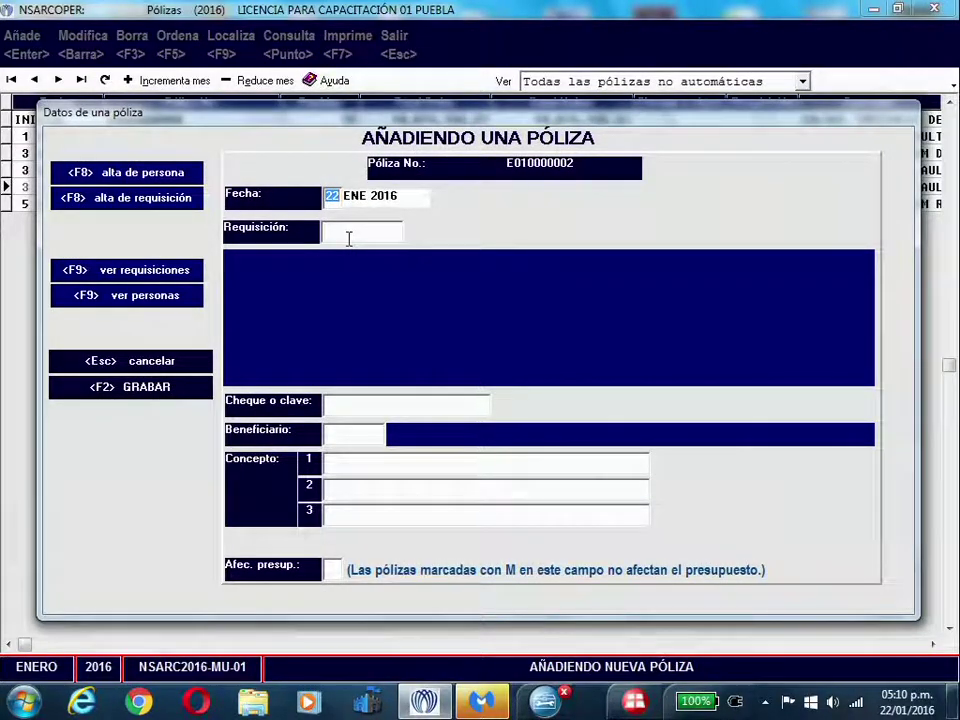
# Step: Enter C 123 as the póliza's cheque key and choose the person from the CULTURA unit as beneficiary
pyautogui.click(347, 402)
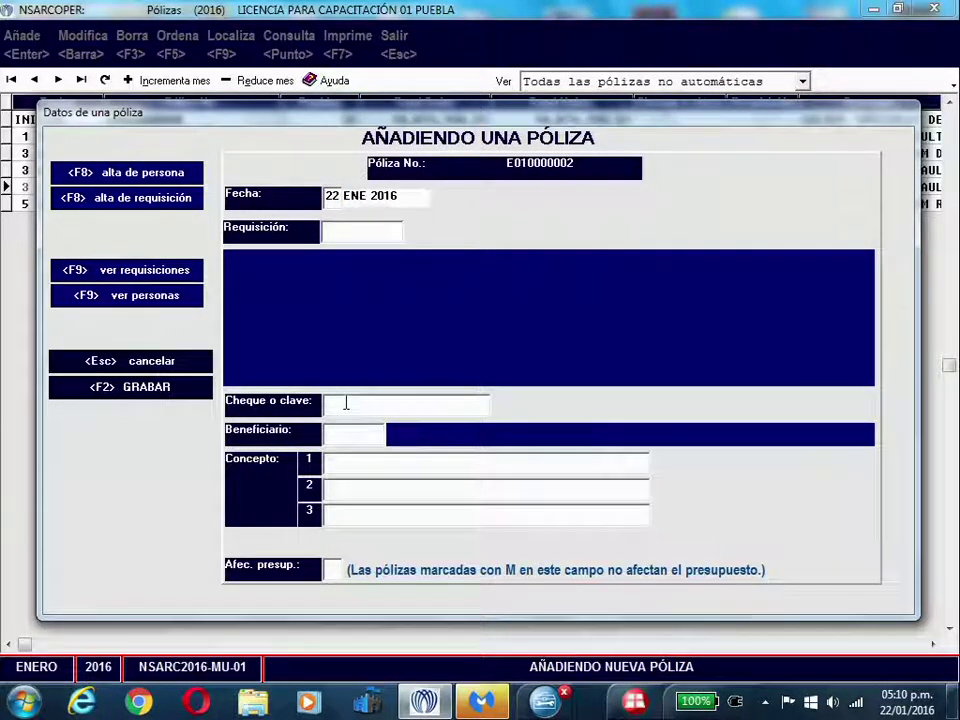
pyautogui.write('C 123')
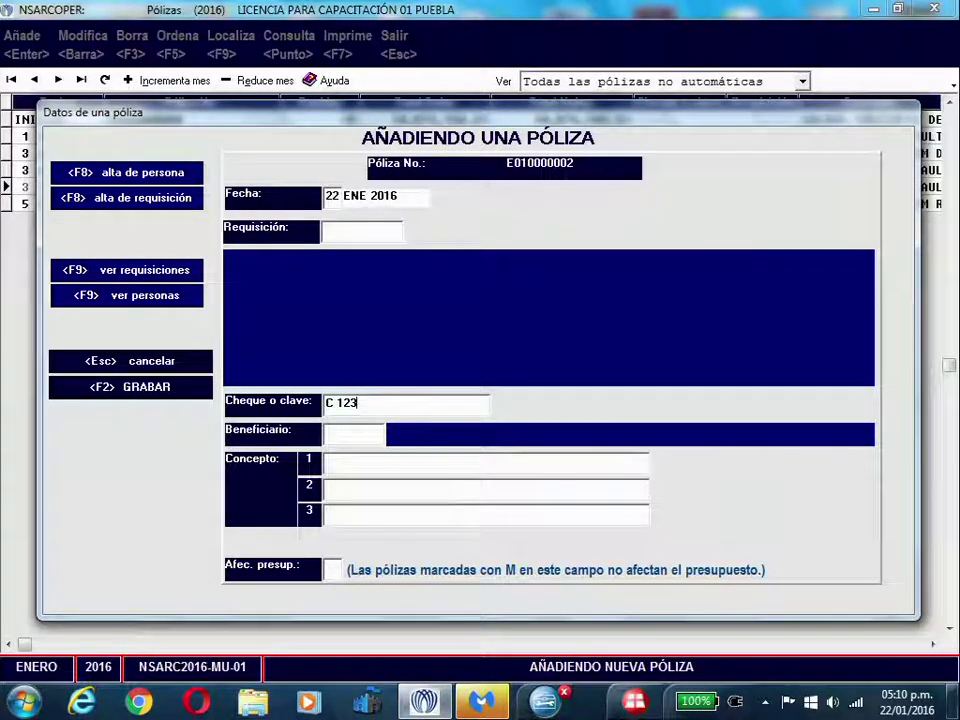
pyautogui.press('Return')
pyautogui.press('F9')
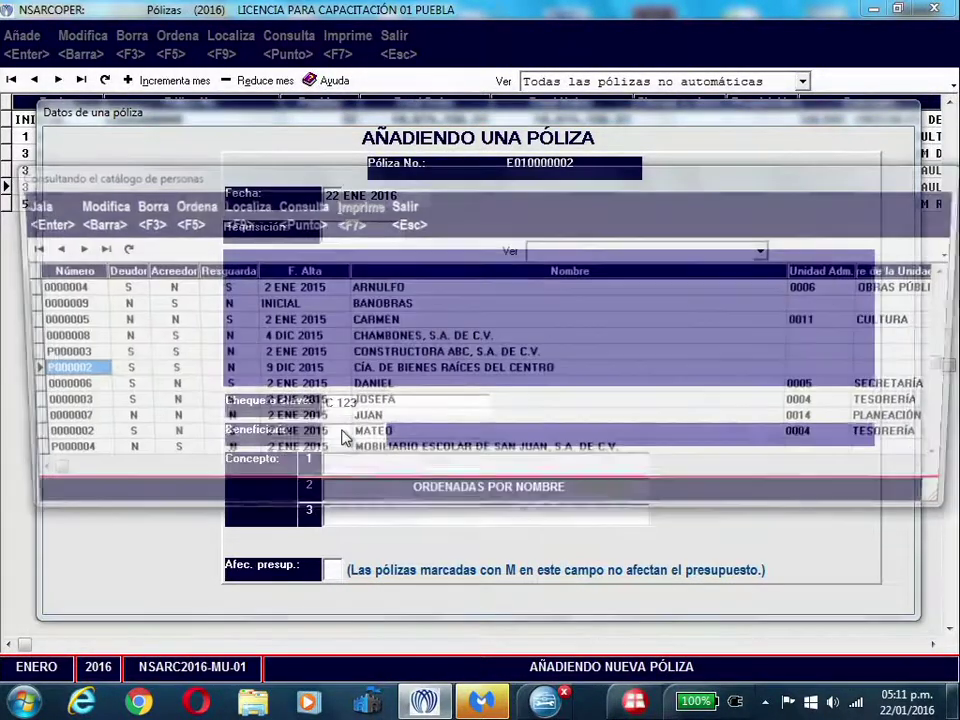
pyautogui.doubleClick(394, 321)
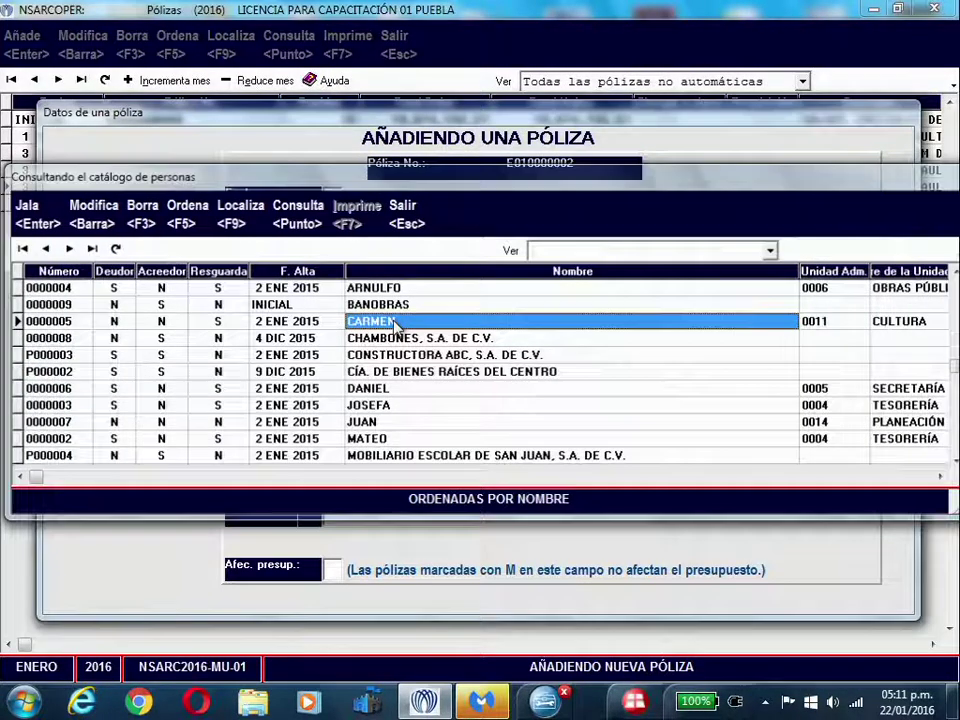
# Step: Fill the póliza's concept lines with VIATICOS A CANCUN and CURSO DE ARMONIZACION CONTABLE, and save the póliza
pyautogui.click(360, 460)
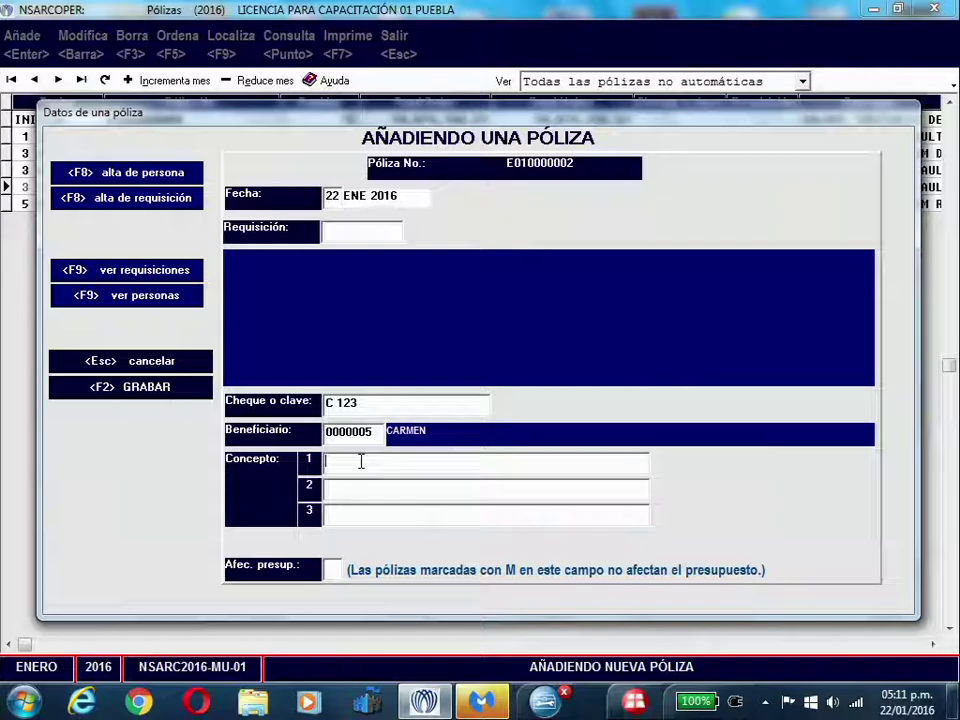
pyautogui.write('VIATIC')
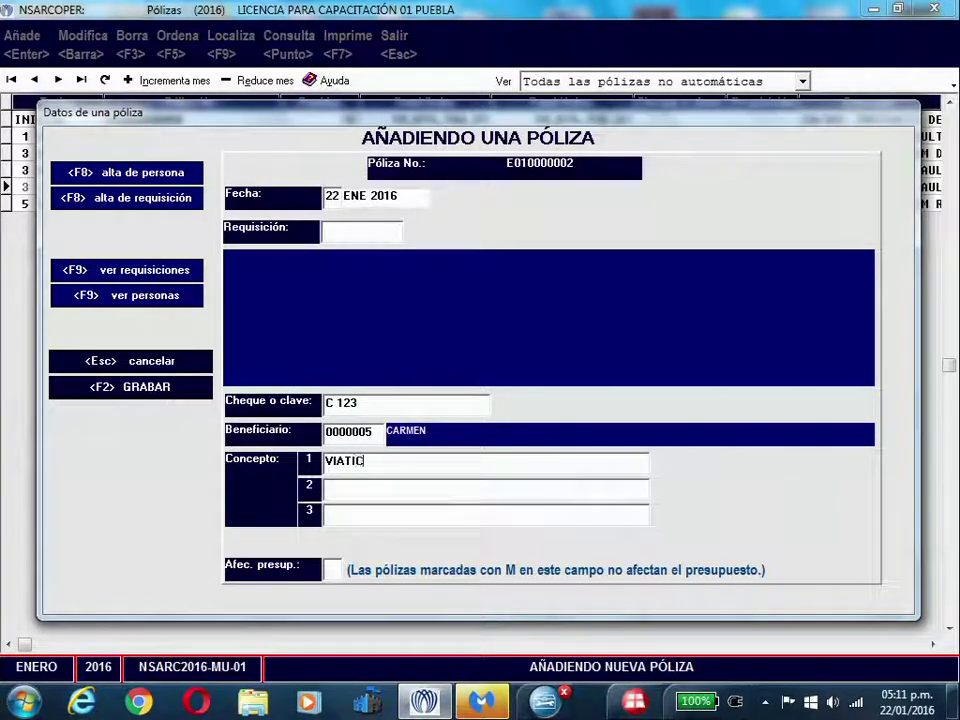
pyautogui.write('OS A CANCUN')
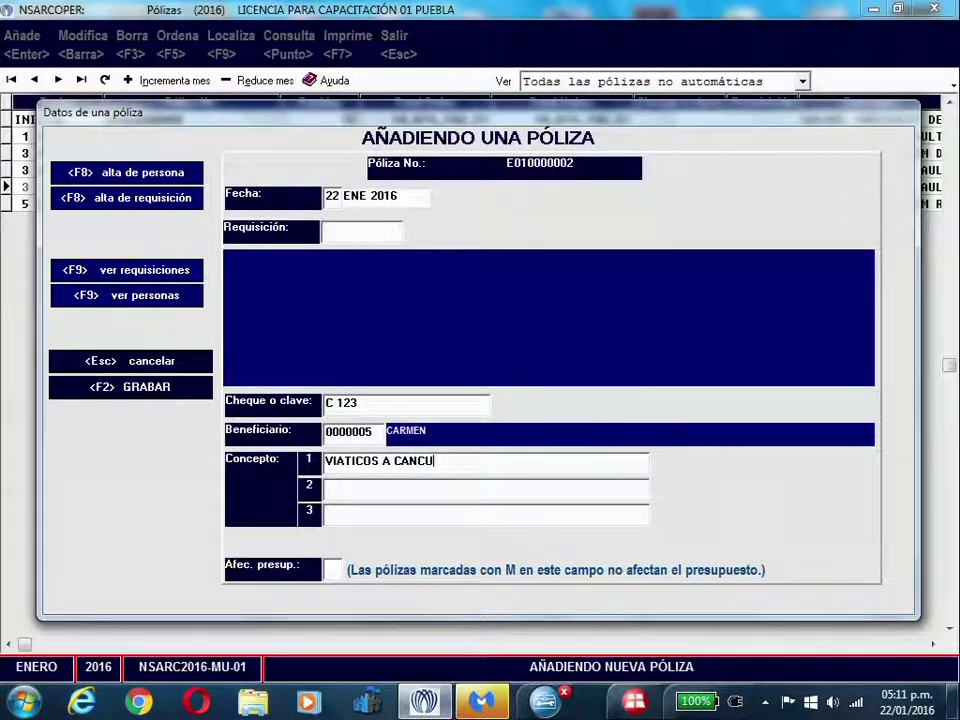
pyautogui.press('Return')
pyautogui.write('CURSO DE ARMONIZACION CONTABLE')
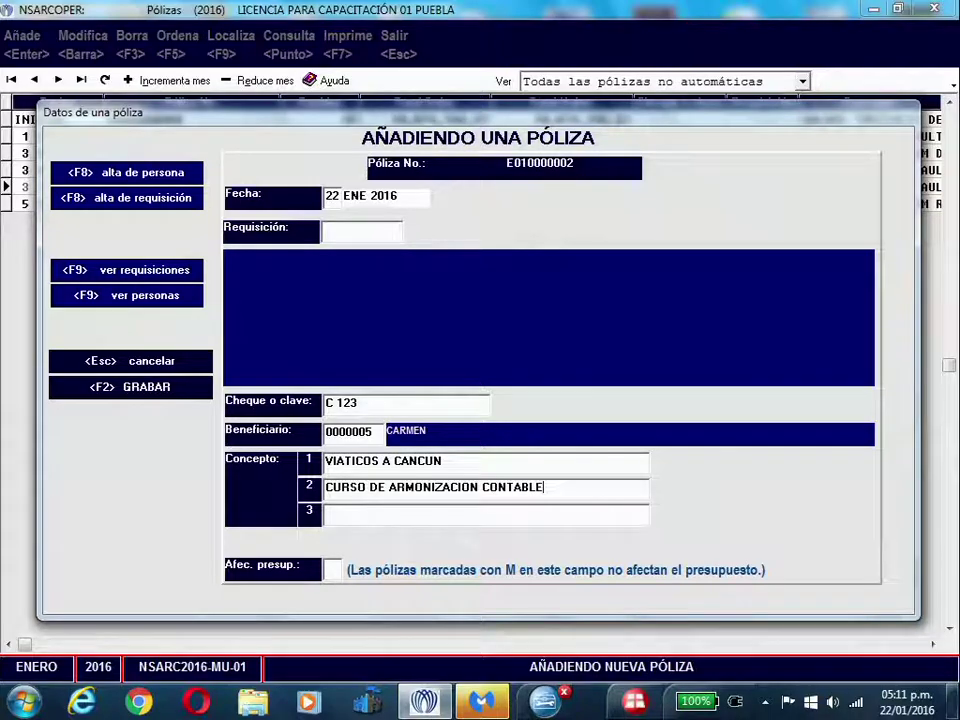
pyautogui.click(115, 390)
# Step: Start the póliza's first partida and try to locate its account in the accounts list
pyautogui.click(26, 274)
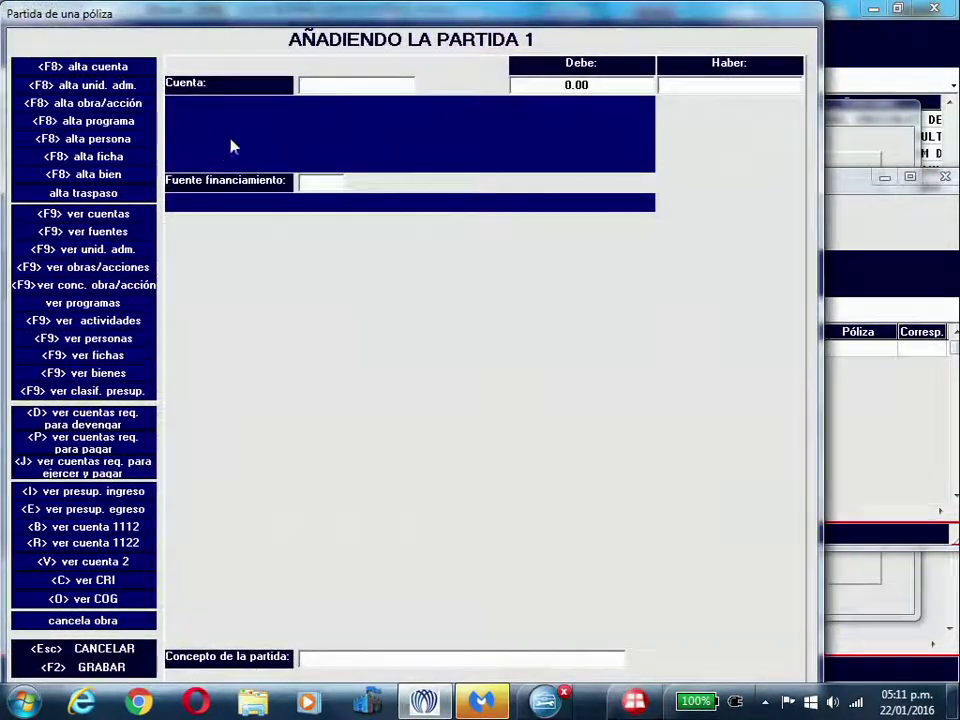
pyautogui.press('F9')
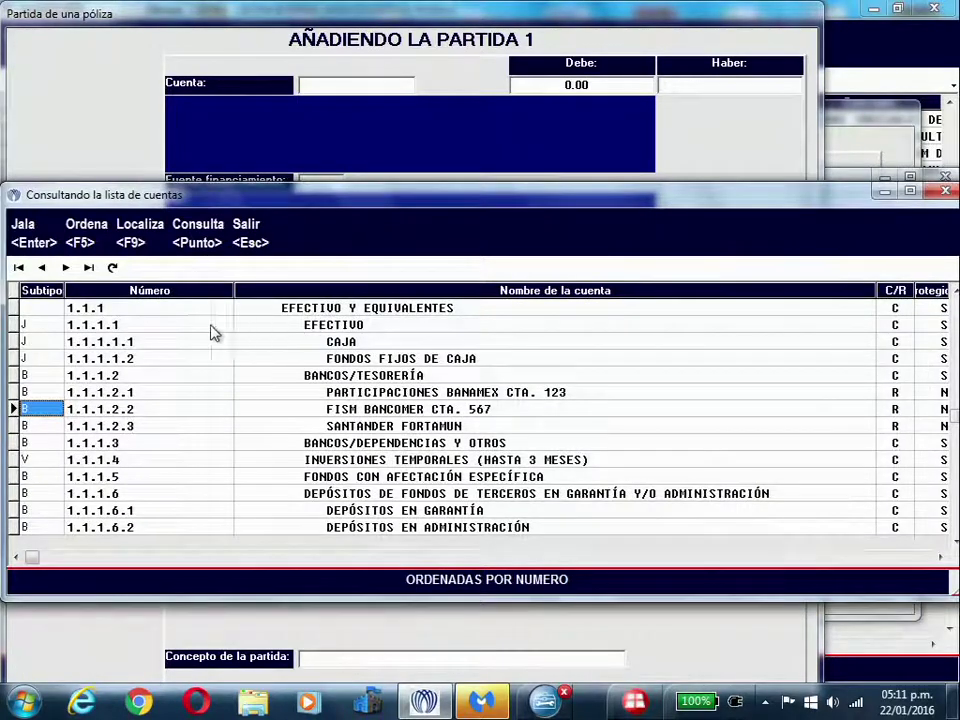
pyautogui.click(158, 238)
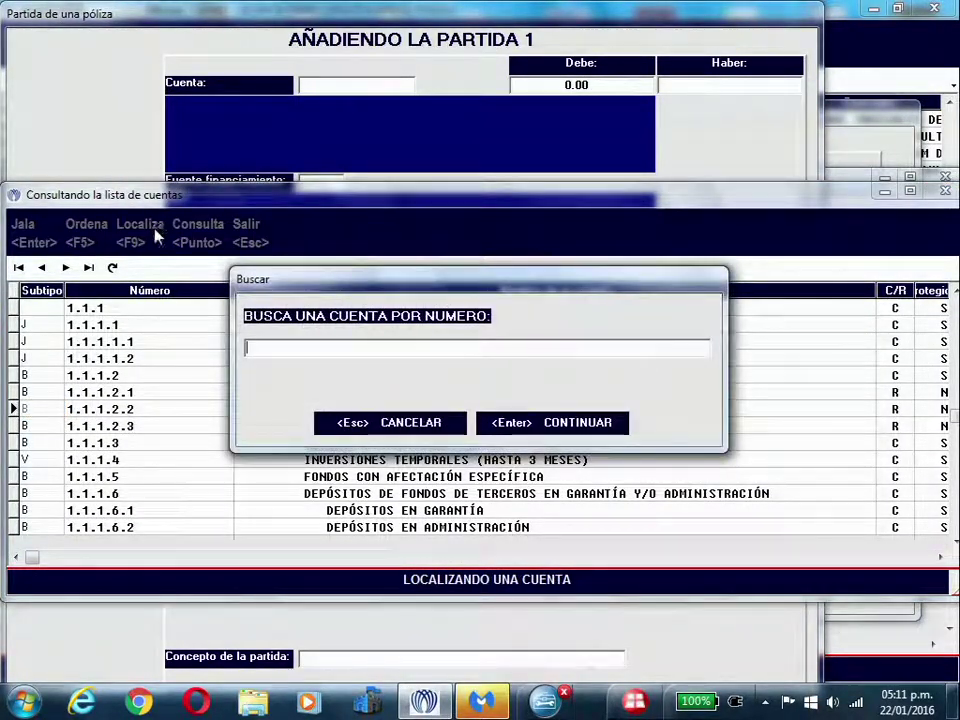
pyautogui.click(408, 424)
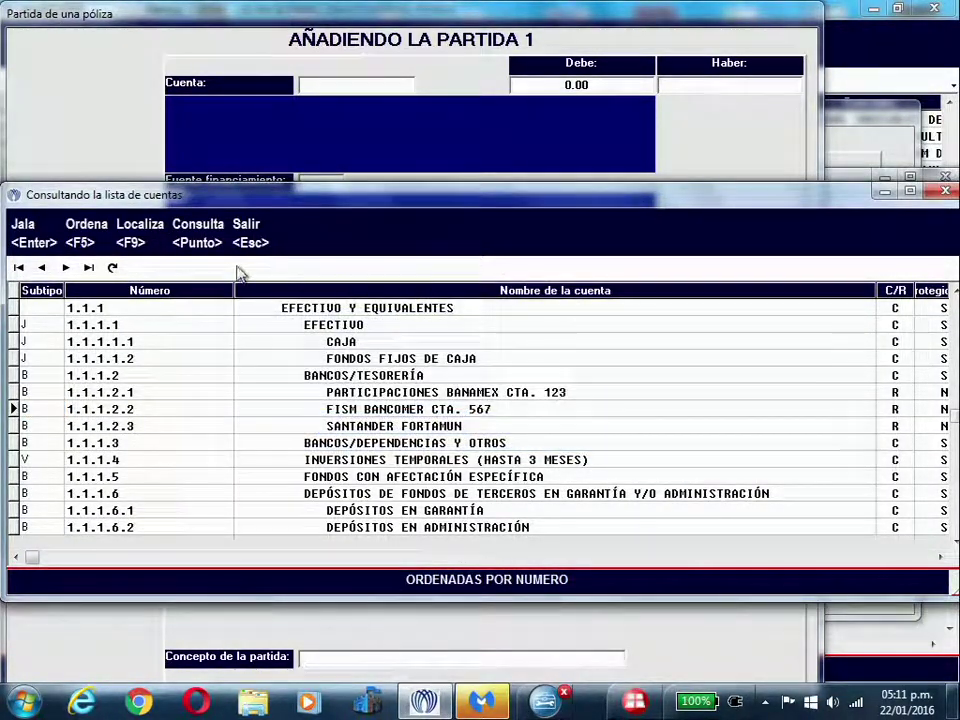
pyautogui.click(246, 232)
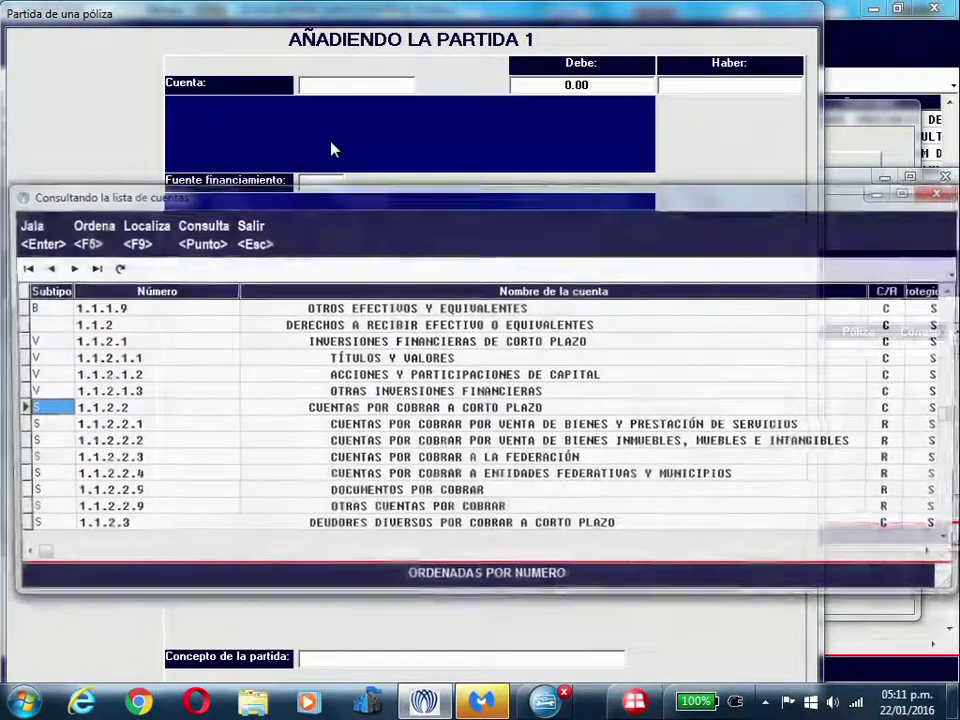
# Step: Assign account 1.1.2.3.1, GASTOS A COMPROBAR Y PENDIENTES DE APLICAR, to the partida from the accounts list
pyautogui.press('F9')
pyautogui.click(394, 465)
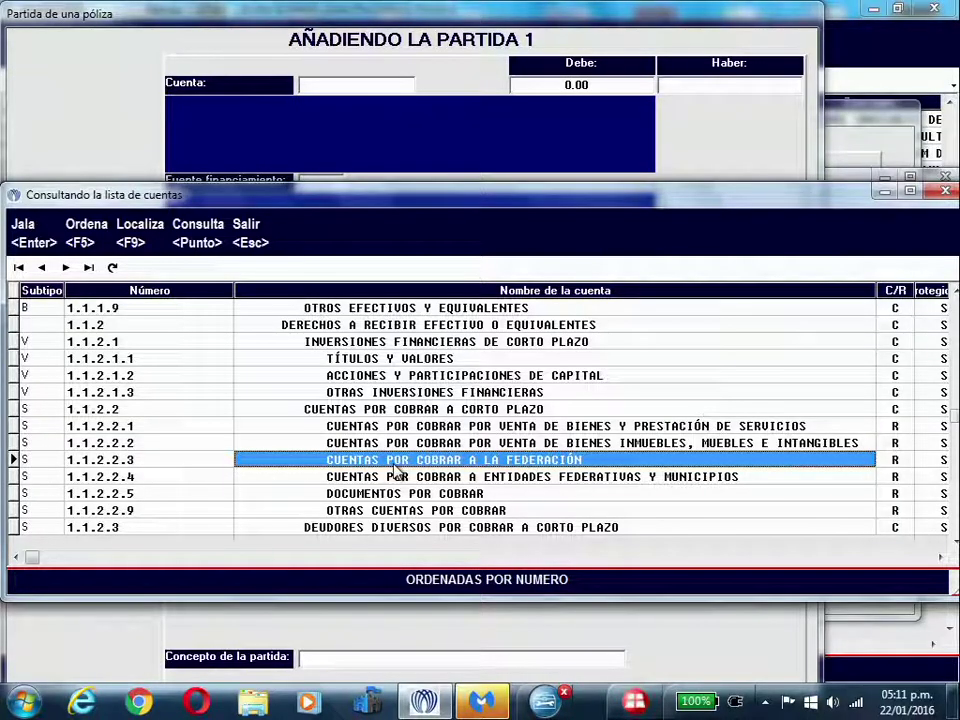
pyautogui.press('Down')
pyautogui.press('Down')
pyautogui.press('Down')
pyautogui.press('Down')
pyautogui.press('Down')
pyautogui.press('Down')
pyautogui.press('Down')
pyautogui.press('Down')
pyautogui.press('Down')
pyautogui.press('Down')
pyautogui.press('Down')
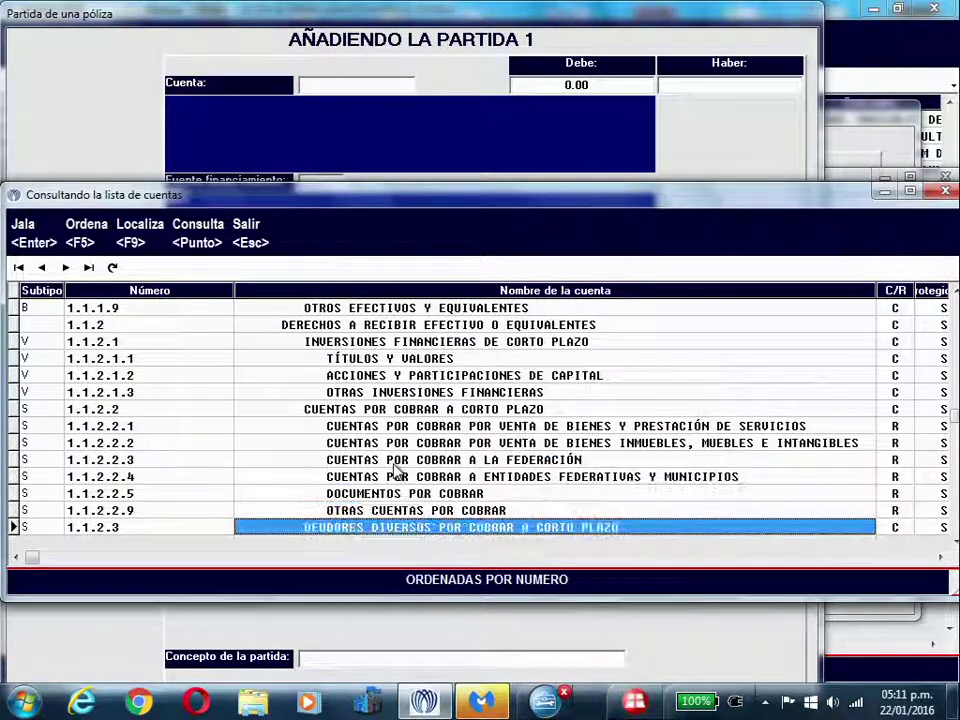
pyautogui.press('Down')
pyautogui.press('Down')
pyautogui.press('Down')
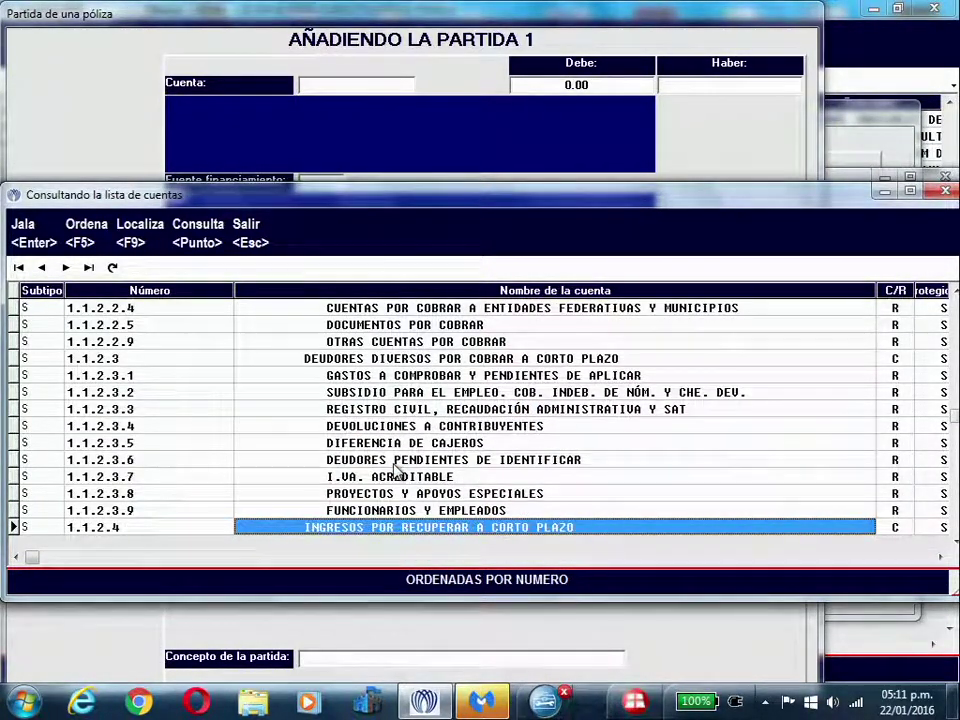
pyautogui.click(392, 380)
pyautogui.press('Return')
pyautogui.write('1.1.2.3.1')
pyautogui.press('Return')
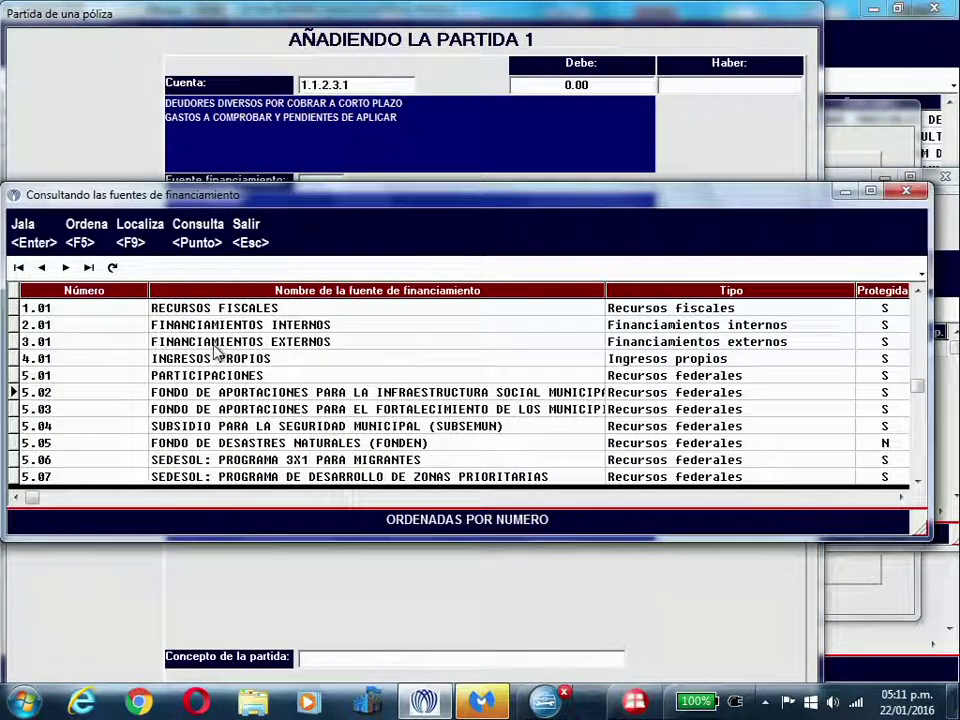
# Step: Set the partida's funding source to 5.01 PARTICIPACIONES and its debtor to the CULTURA person, and open a new ficha por cobrar
pyautogui.doubleClick(216, 378)
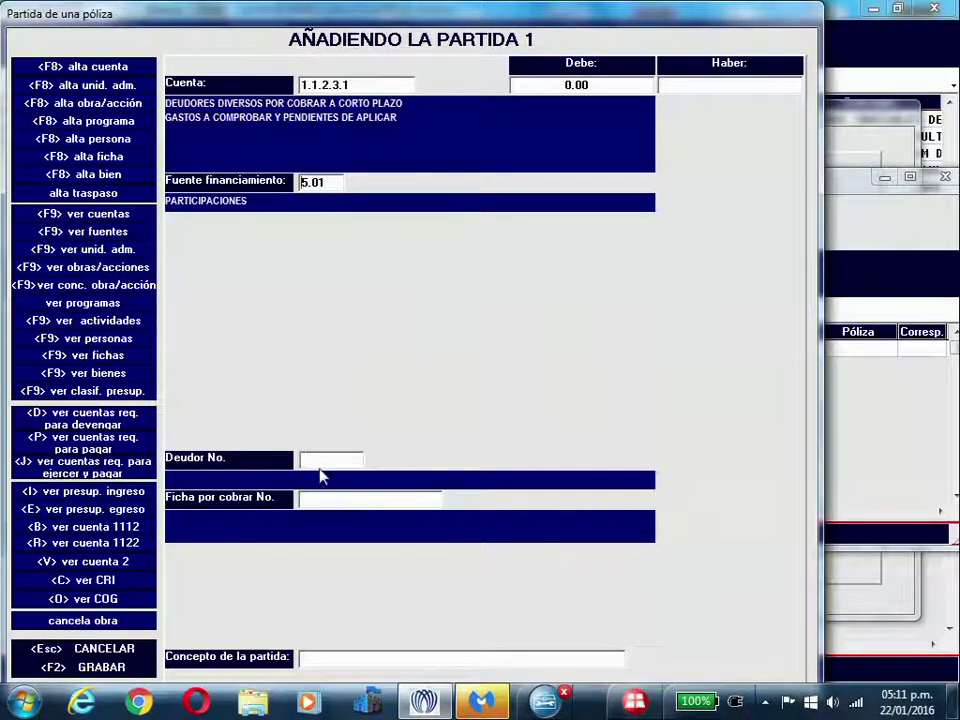
pyautogui.press('Return')
pyautogui.click(388, 340)
pyautogui.doubleClick(388, 340)
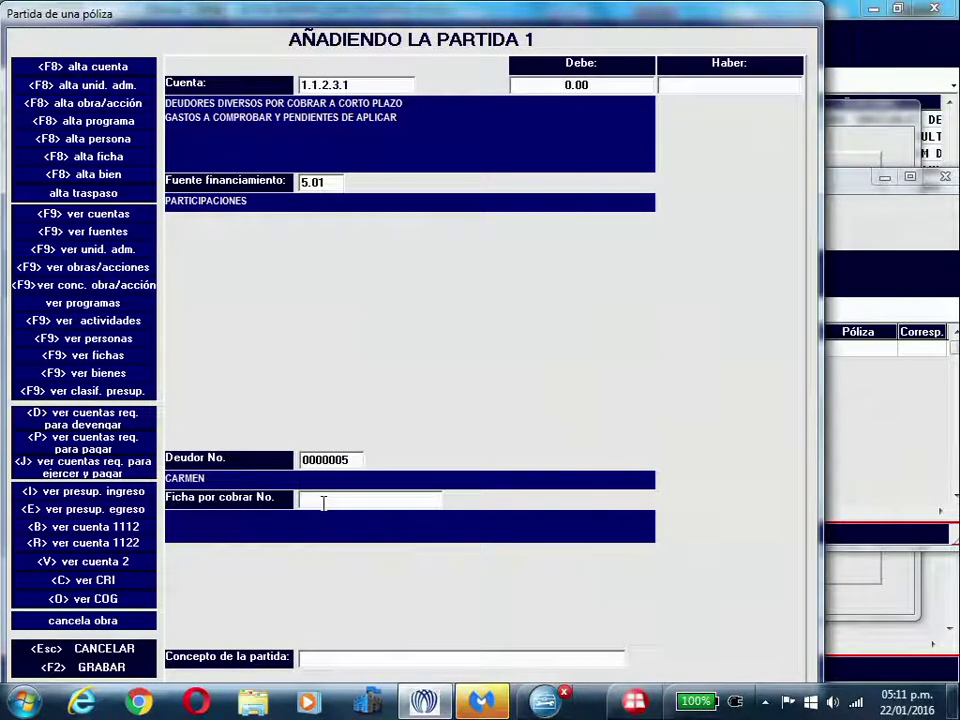
pyautogui.press('F8')
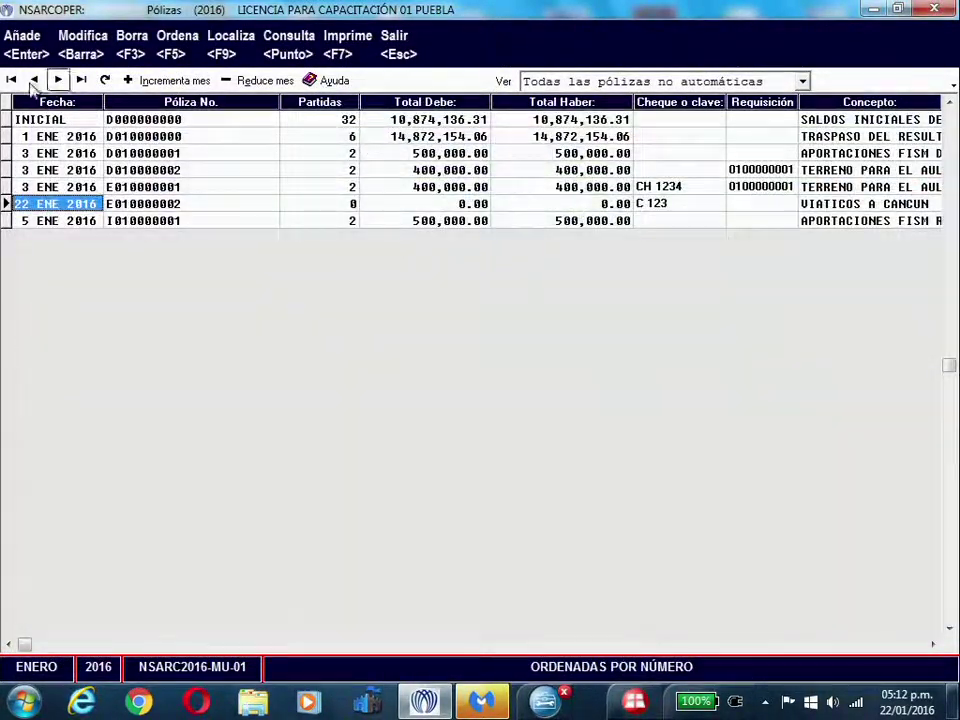
# Step: Modify the VIATICOS A CANCUN póliza so its cheque key reads CH 123, and save it
pyautogui.click(80, 40)
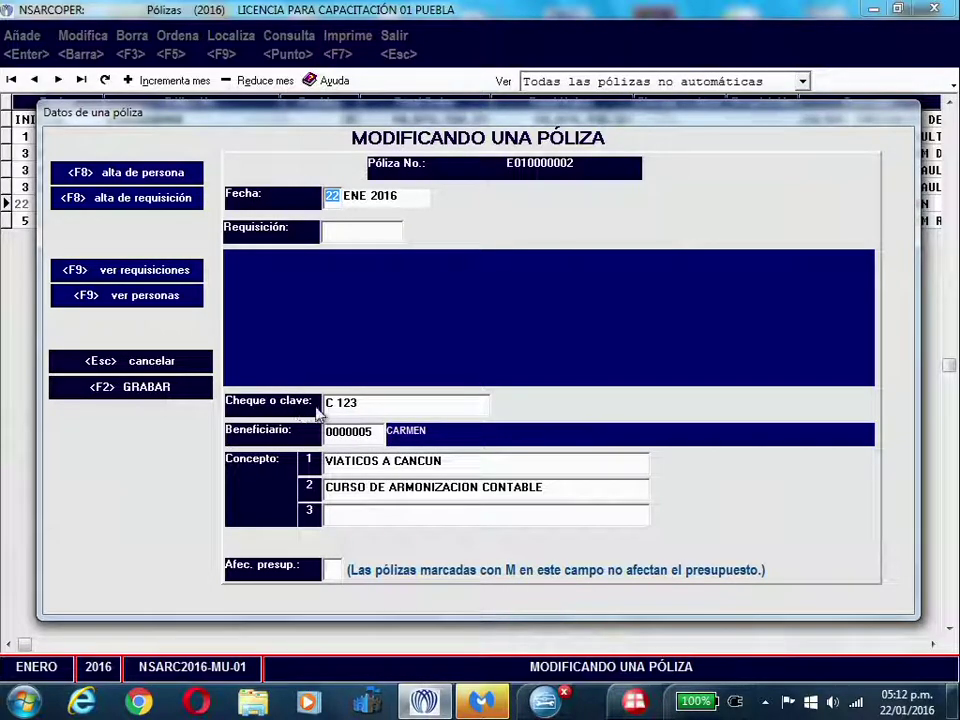
pyautogui.click(333, 403)
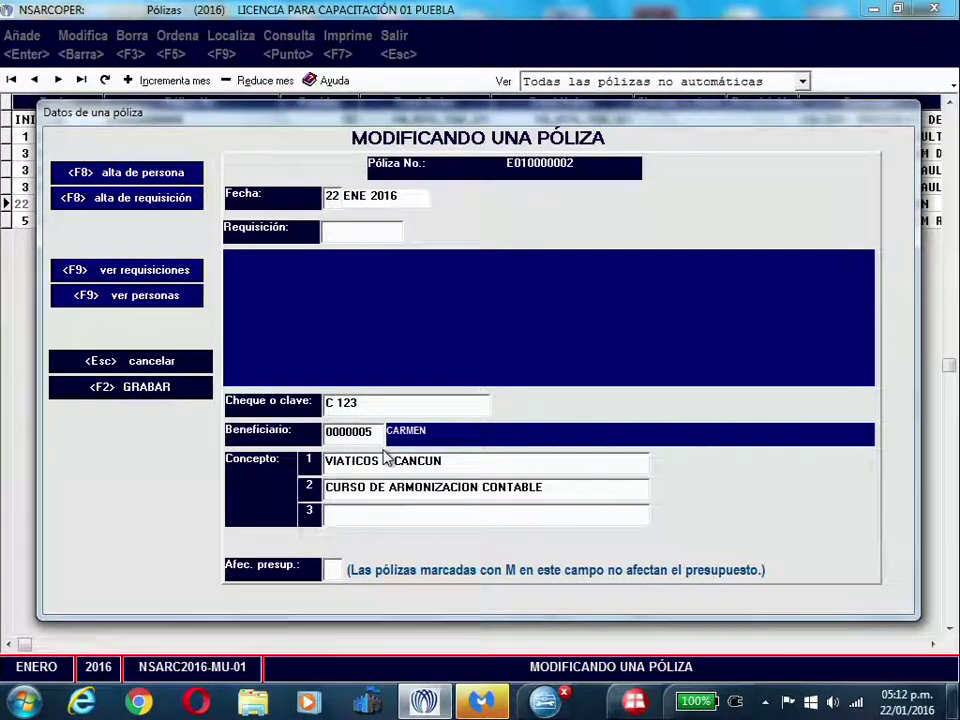
pyautogui.write('H')
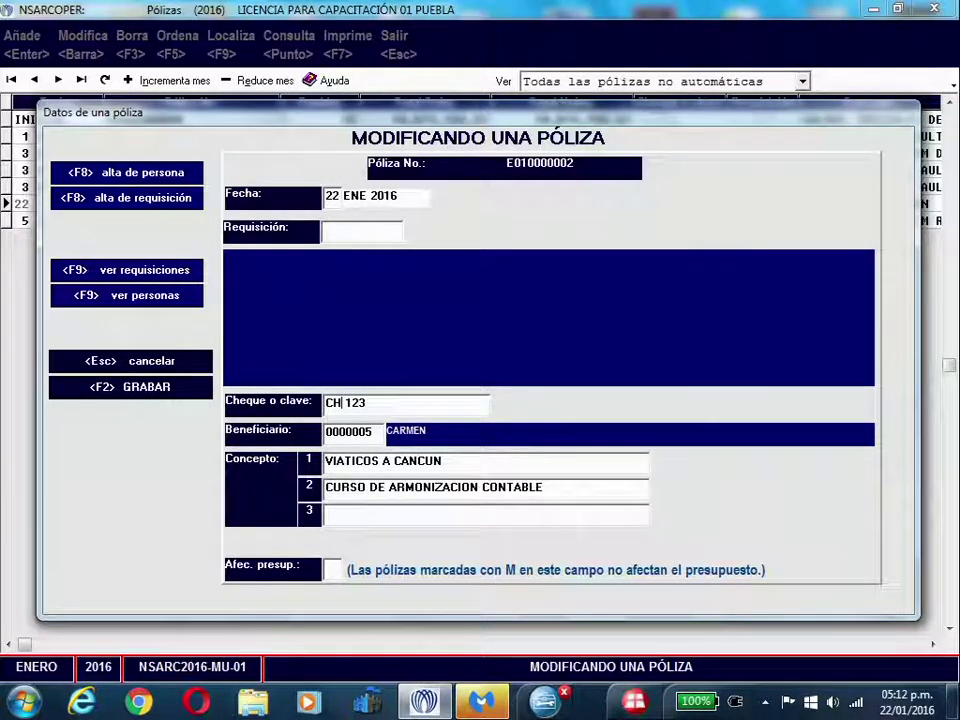
pyautogui.click(163, 389)
# Step: Add a partida with account 1.1.2.3.1, funding source 5.01 PARTICIPACIONES and the CULTURA unit's person as debtor
pyautogui.press('Return')
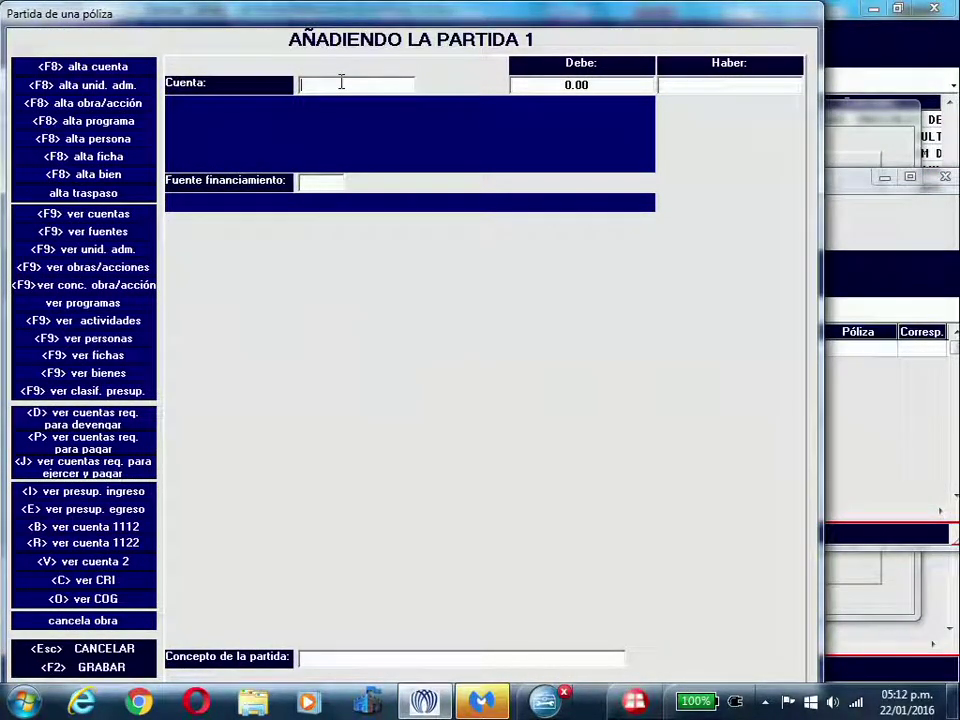
pyautogui.write('1.1.2.3.1')
pyautogui.press('Return')
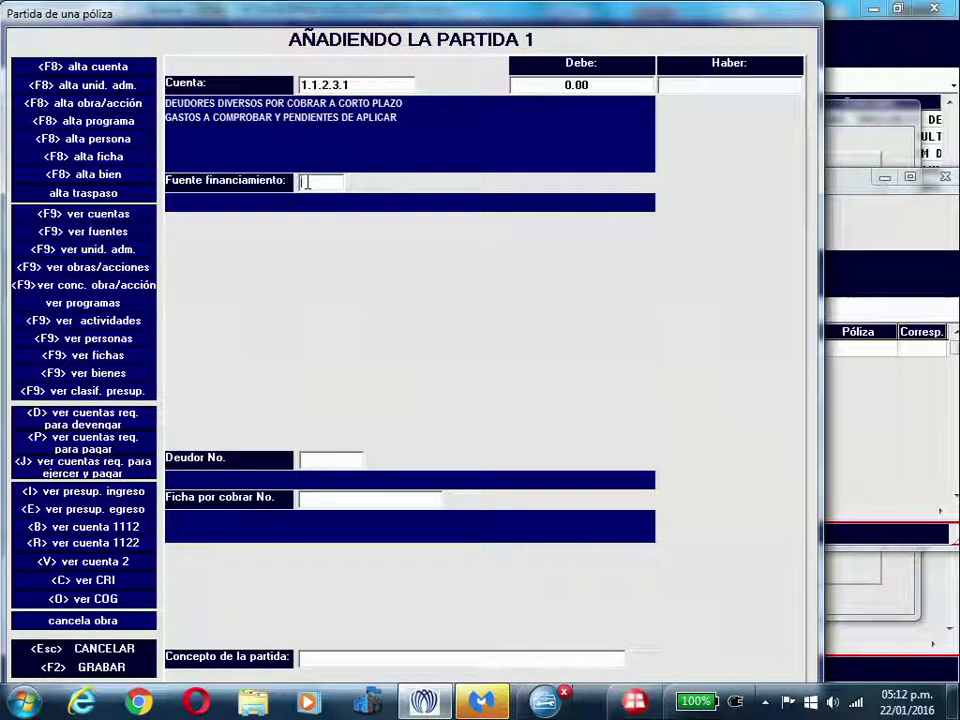
pyautogui.press('F9')
pyautogui.doubleClick(224, 381)
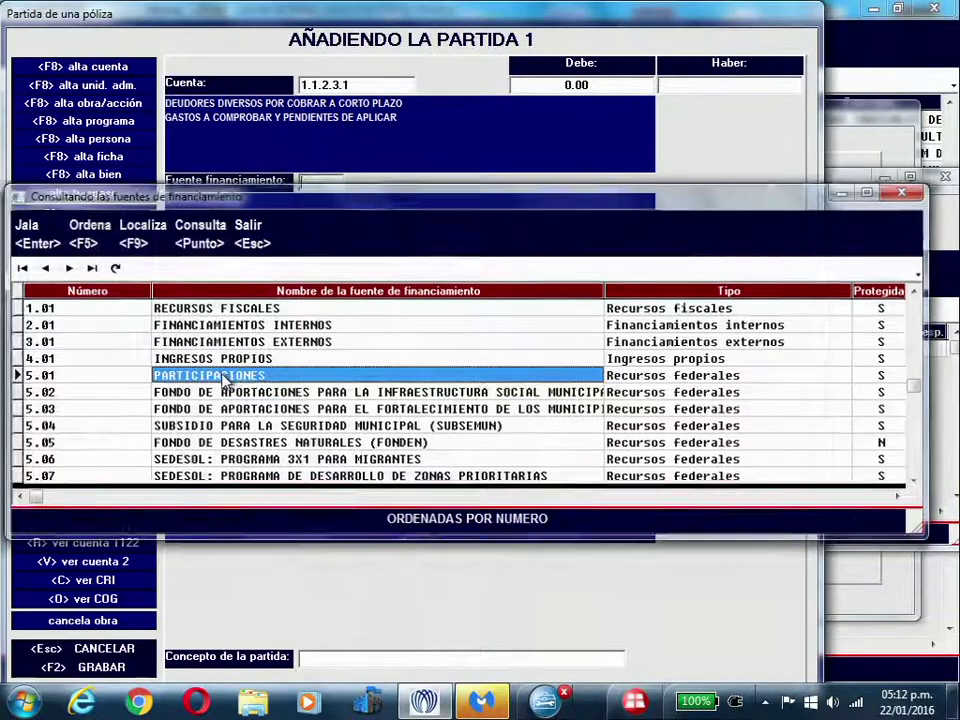
pyautogui.press('F9')
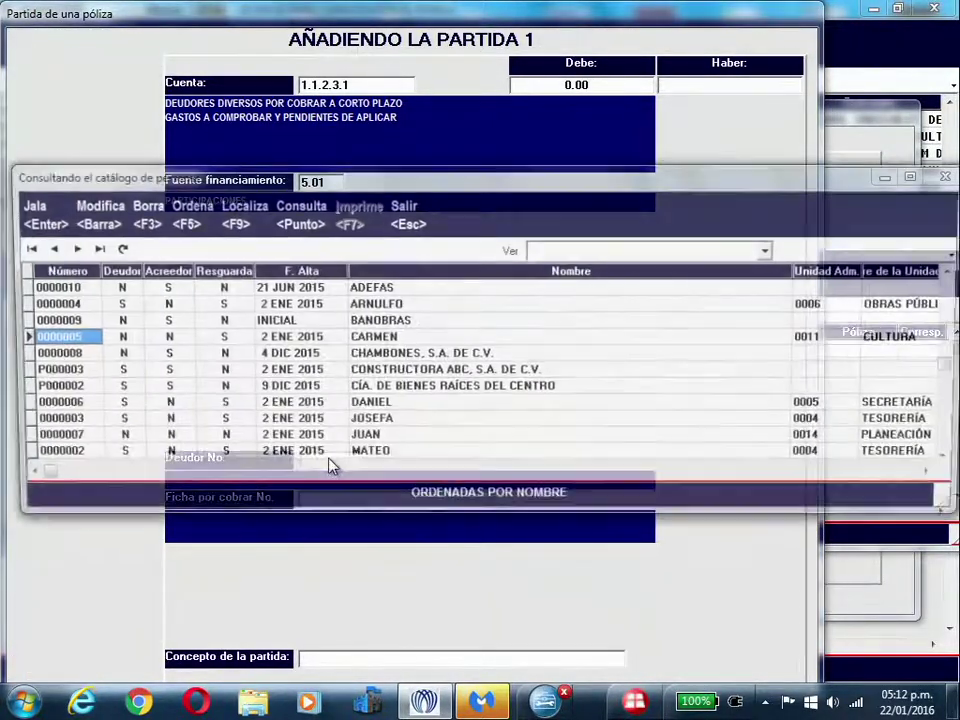
pyautogui.doubleClick(366, 340)
# Step: Start a new ficha por cobrar for the partida with an original amount of 20,000 and 30 days until maturity
pyautogui.click(369, 502)
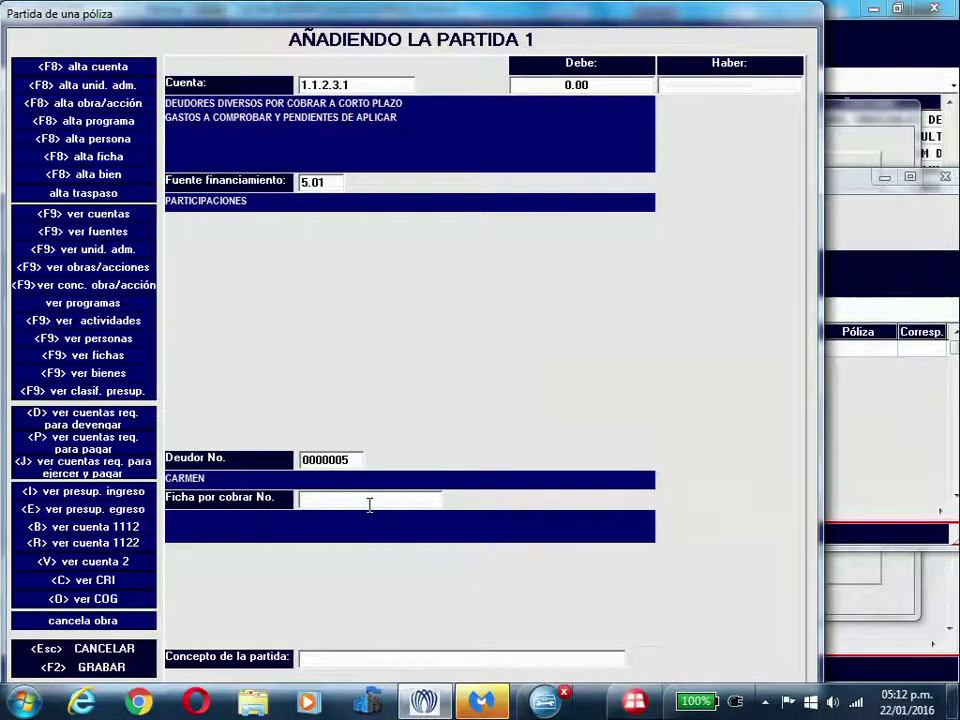
pyautogui.press('F8')
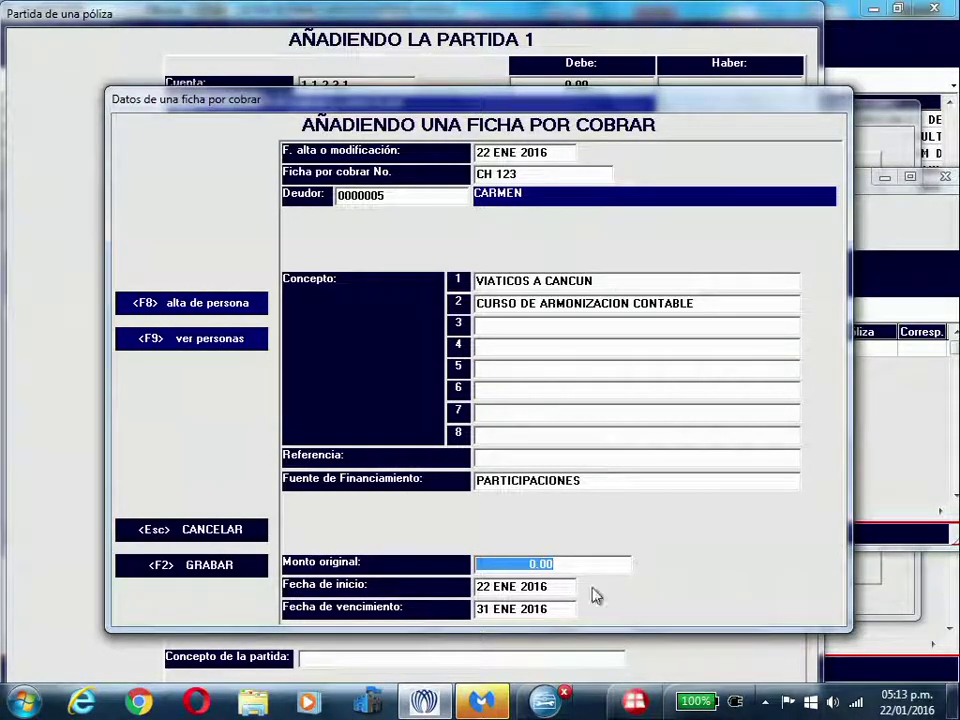
pyautogui.write('20')
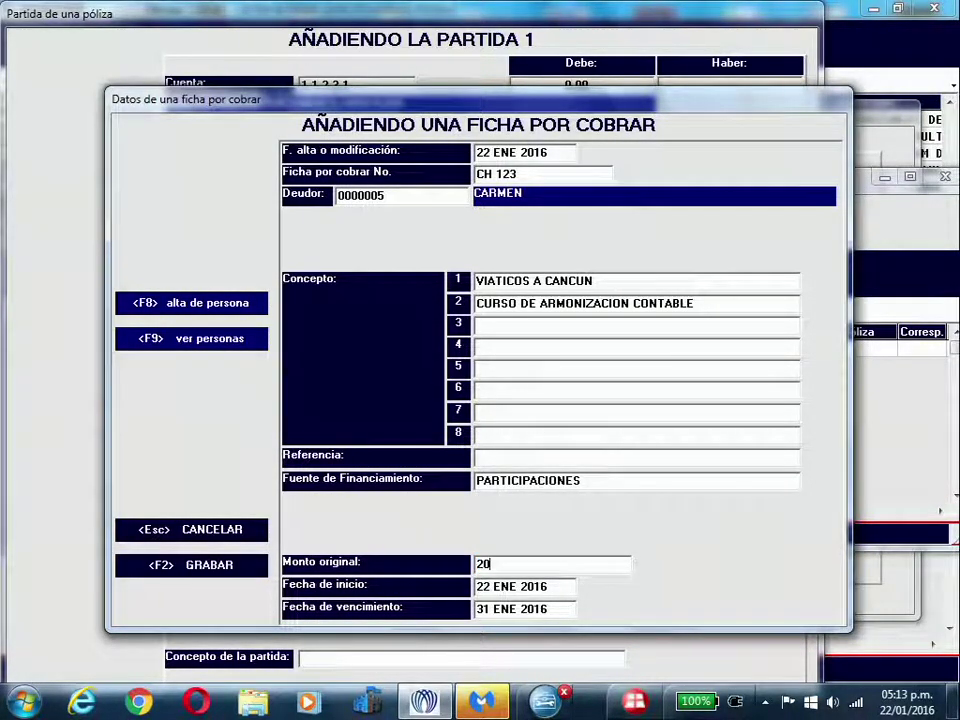
pyautogui.write(',000')
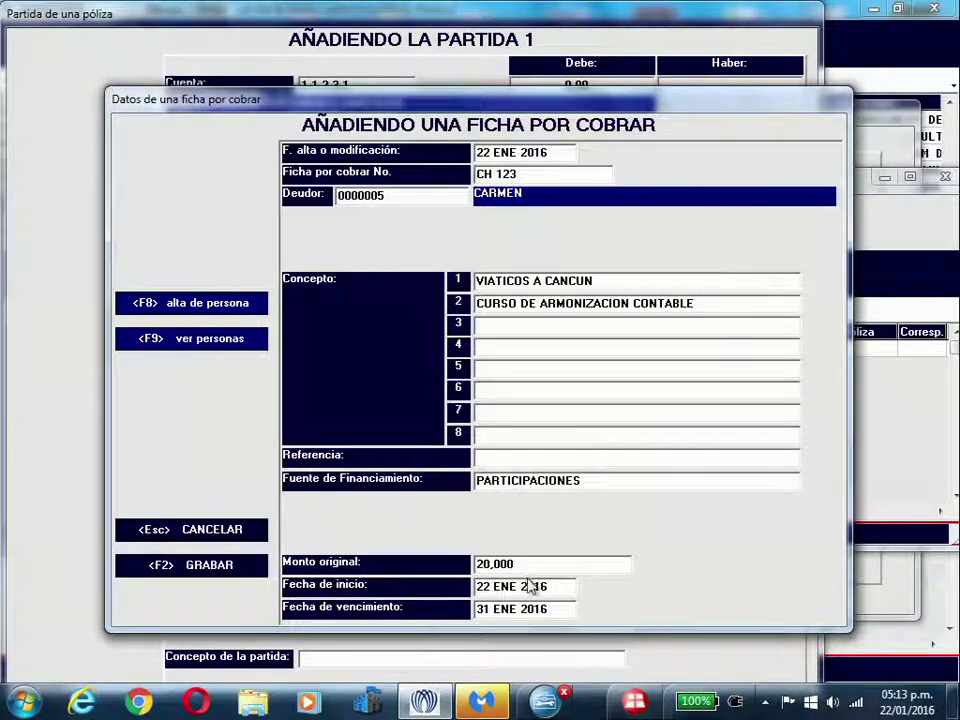
pyautogui.press('Return')
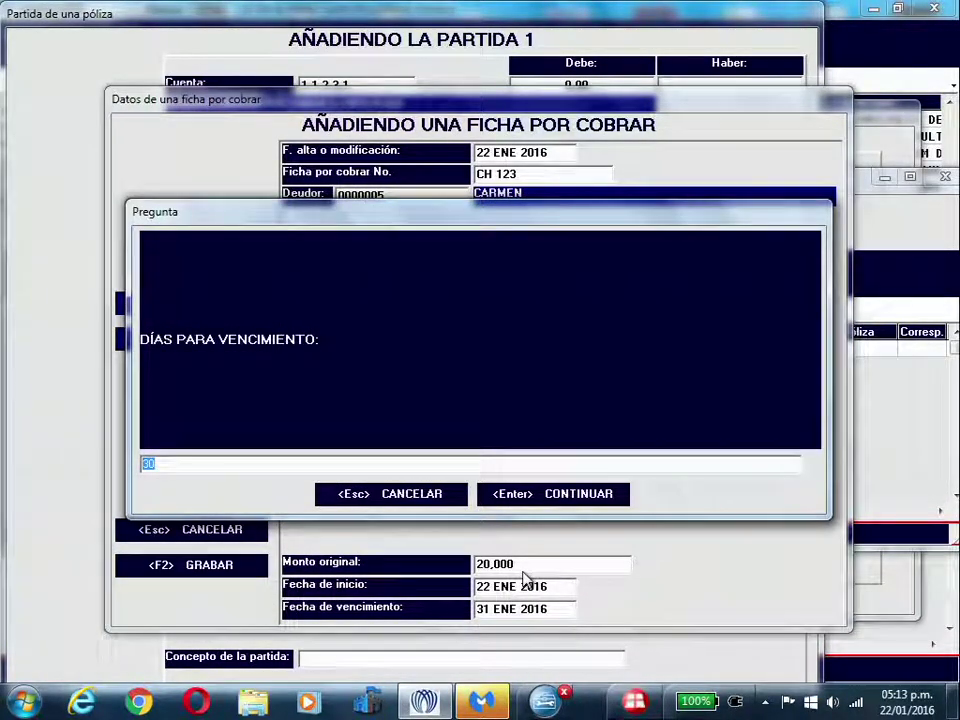
pyautogui.write('30')
pyautogui.press('Return')
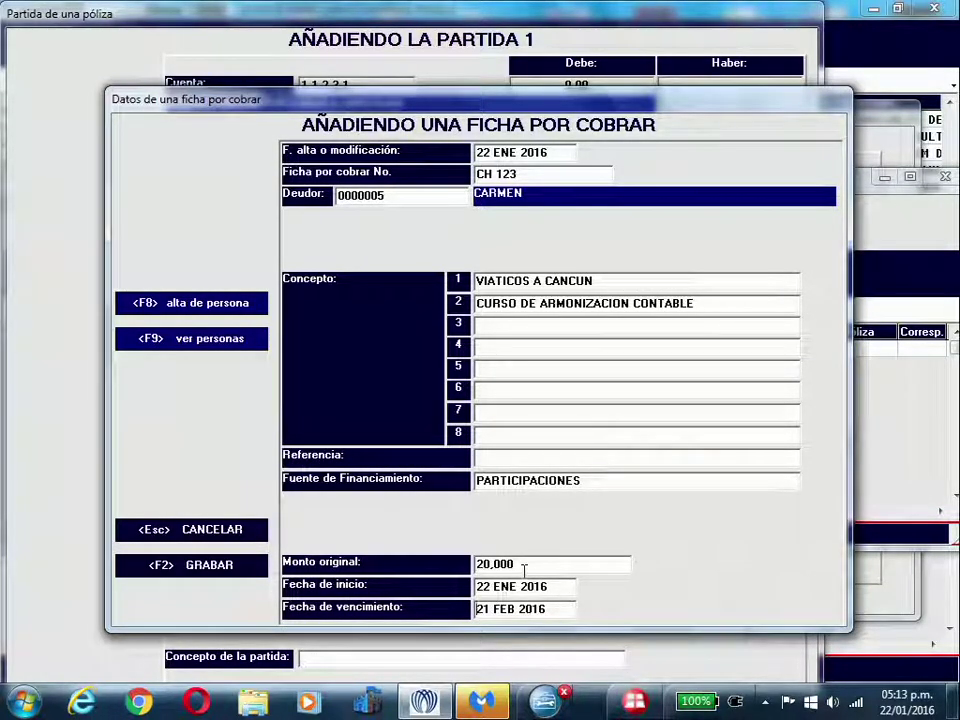
# Step: Try to save the ficha por cobrar, and set the CULTURA person's Deudor flag to S in the persons catalogue
pyautogui.click(203, 569)
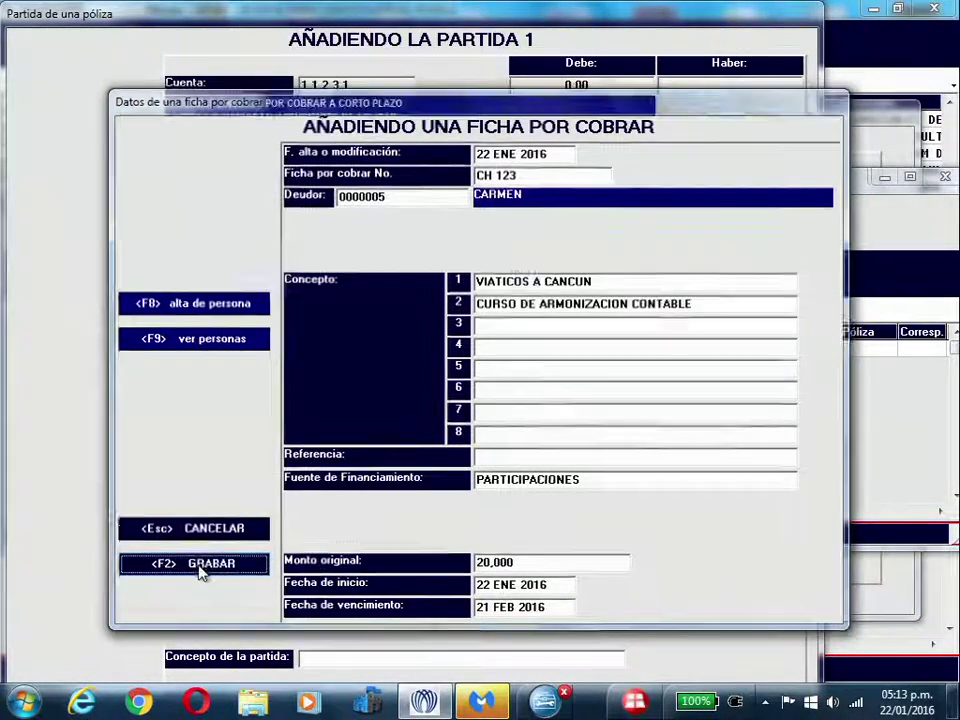
pyautogui.click(505, 482)
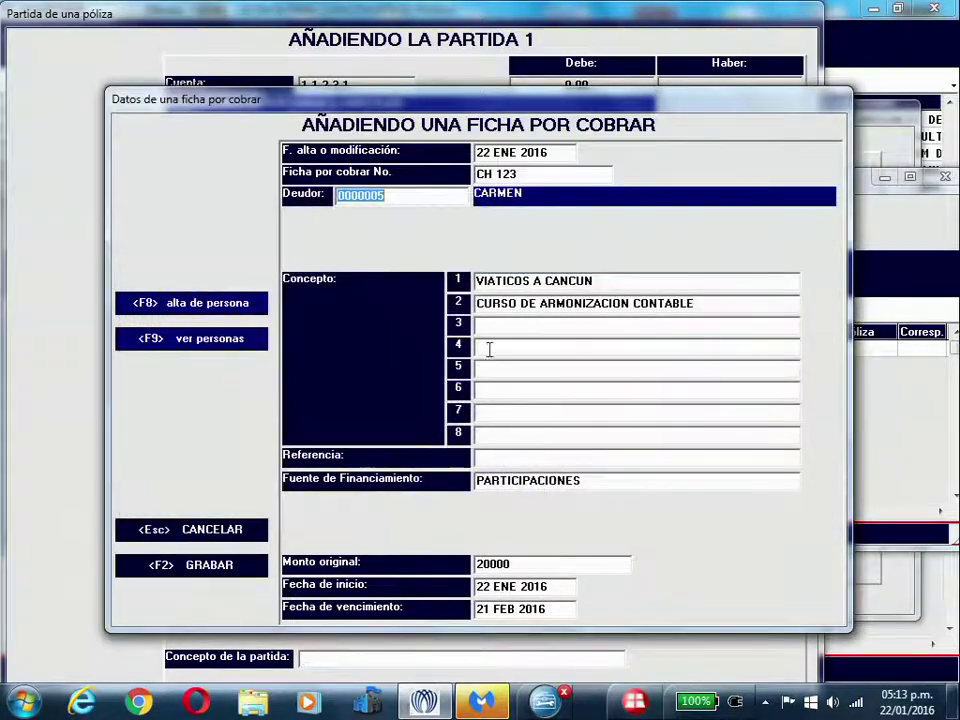
pyautogui.press('F5')
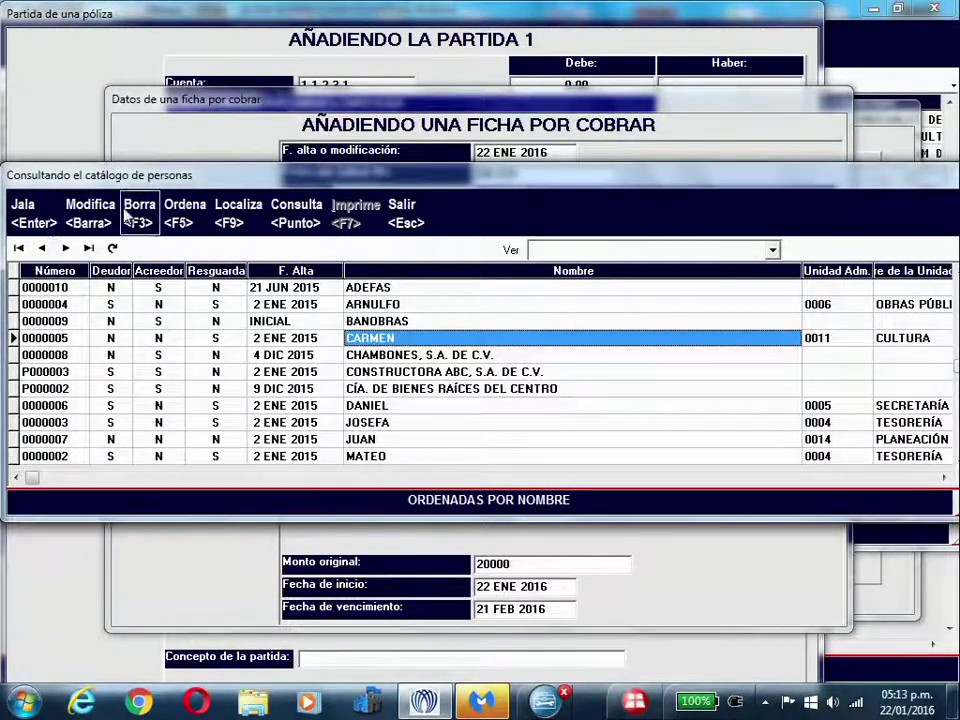
pyautogui.click(90, 213)
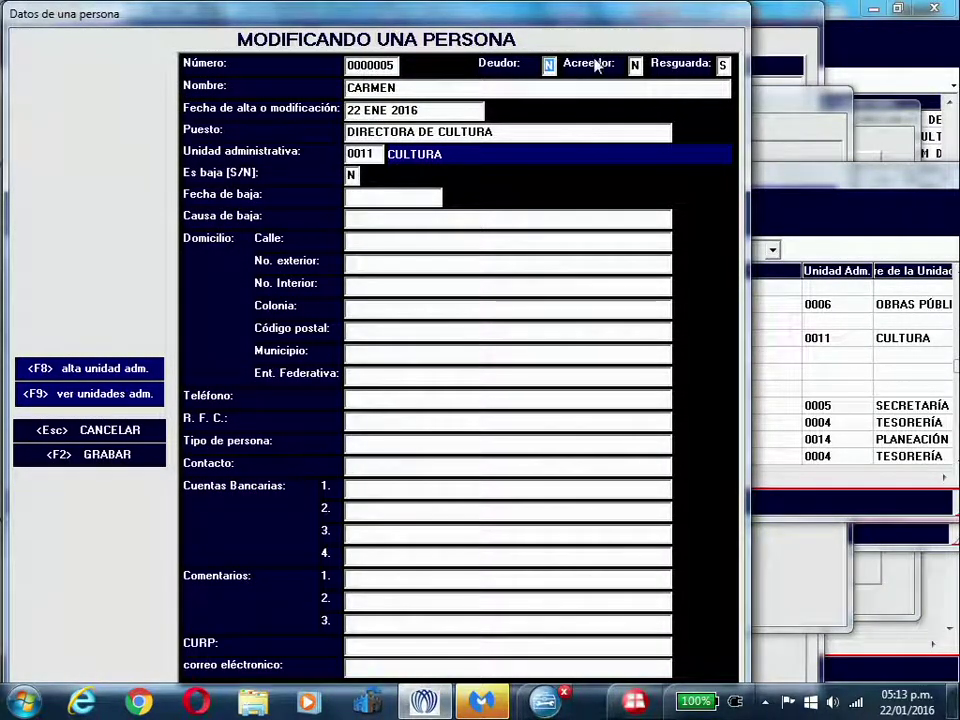
pyautogui.write('S')
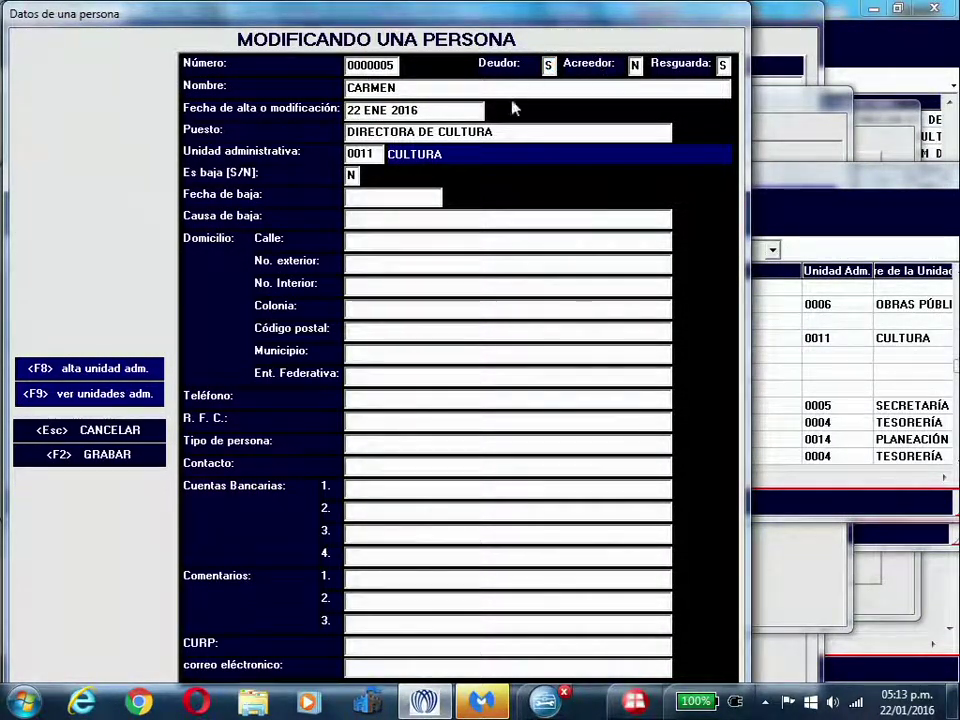
pyautogui.click(110, 455)
pyautogui.click(398, 210)
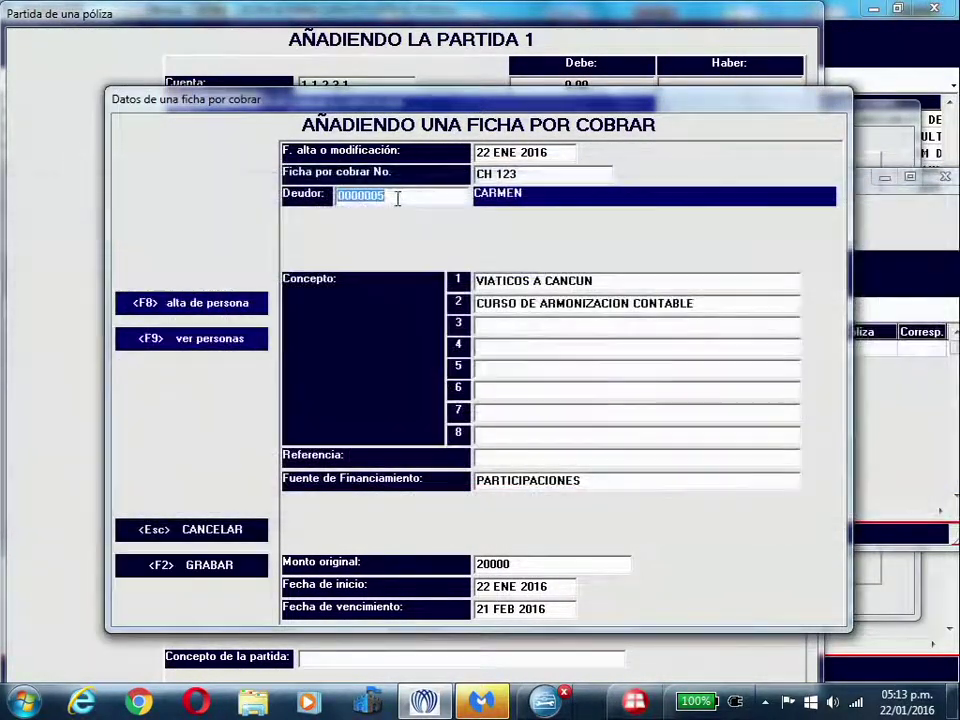
# Step: Save the ficha por cobrar and the gastos a comprobar partida with a debit of 20,000
pyautogui.click(182, 572)
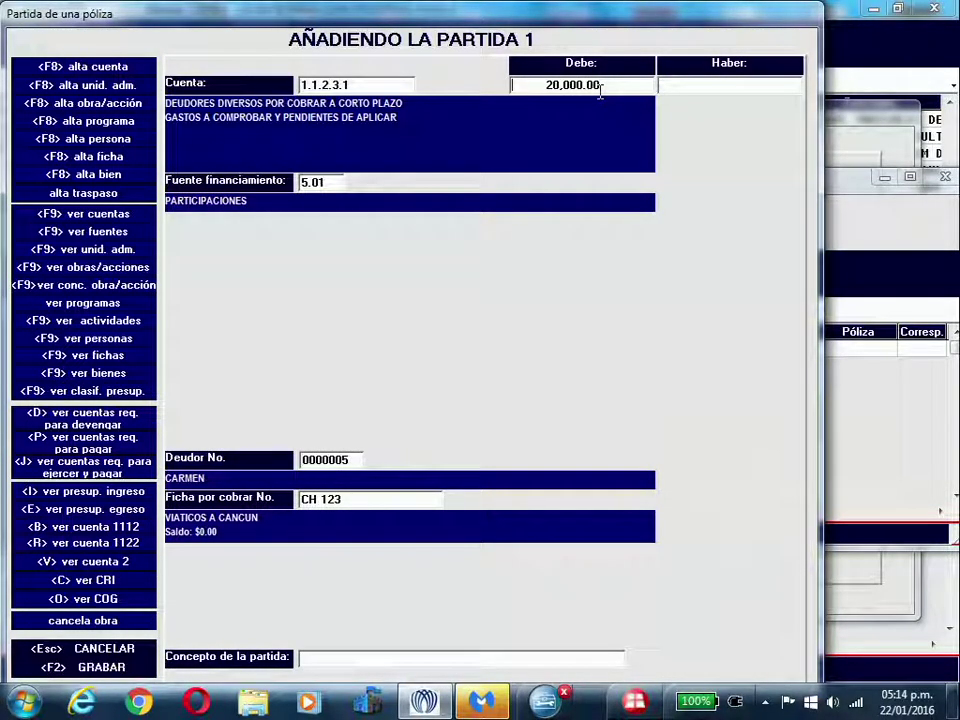
pyautogui.press('F2')
# Step: Add a second partida crediting 20,000 to account 1.1.1.2.1 PARTICIPACIONES BANAMEX with funding source 5.01, save it and close the partidas list
pyautogui.click(32, 276)
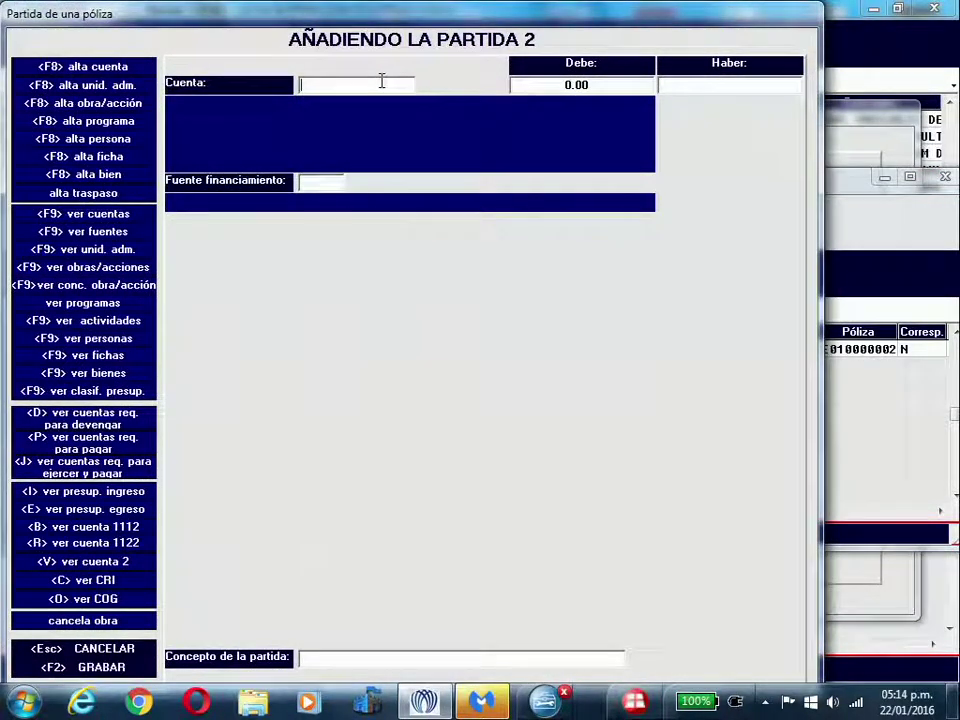
pyautogui.press('F9')
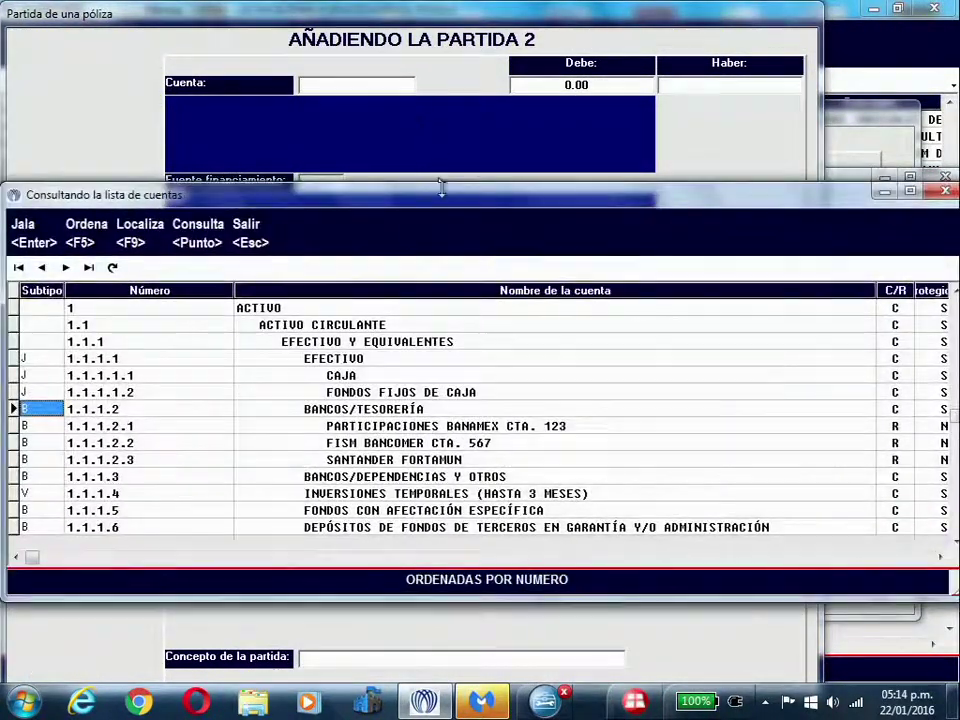
pyautogui.doubleClick(393, 430)
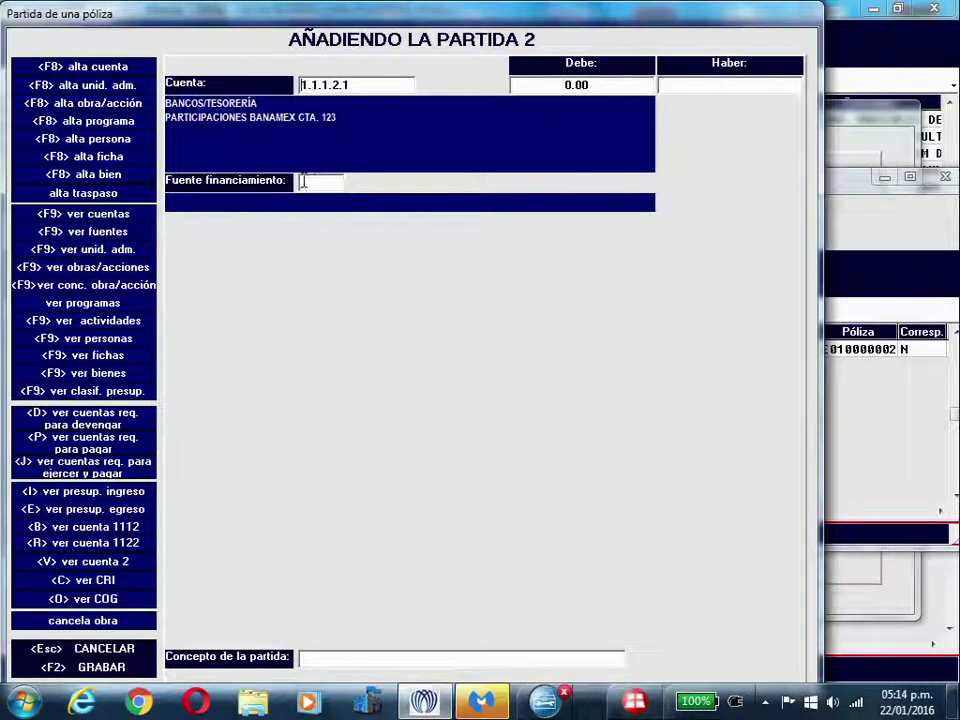
pyautogui.write('5.01')
pyautogui.press('Return')
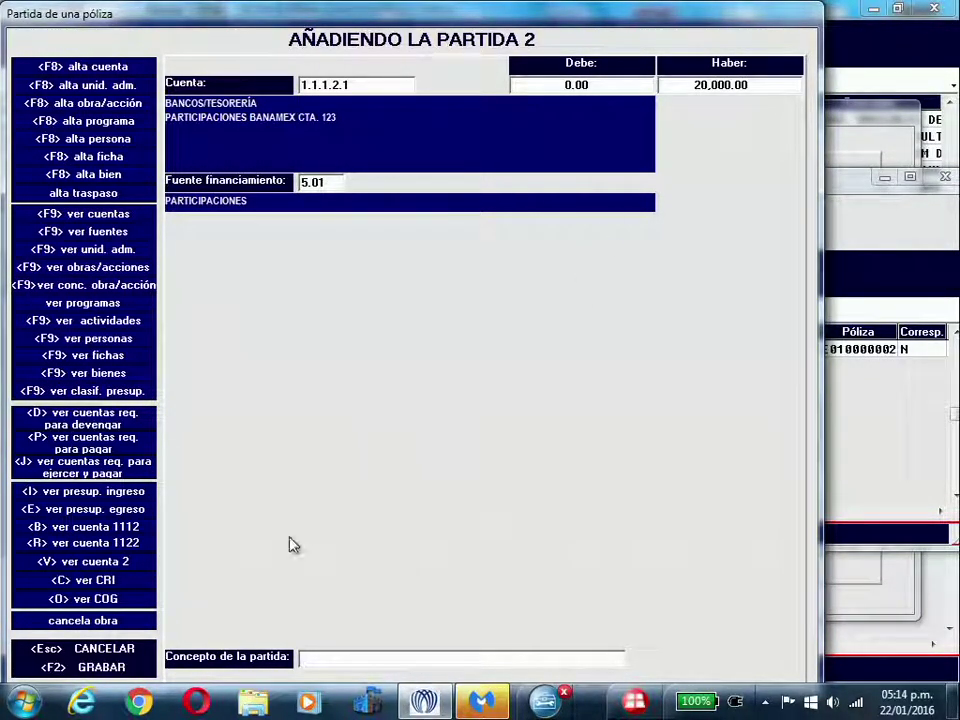
pyautogui.press('F2')
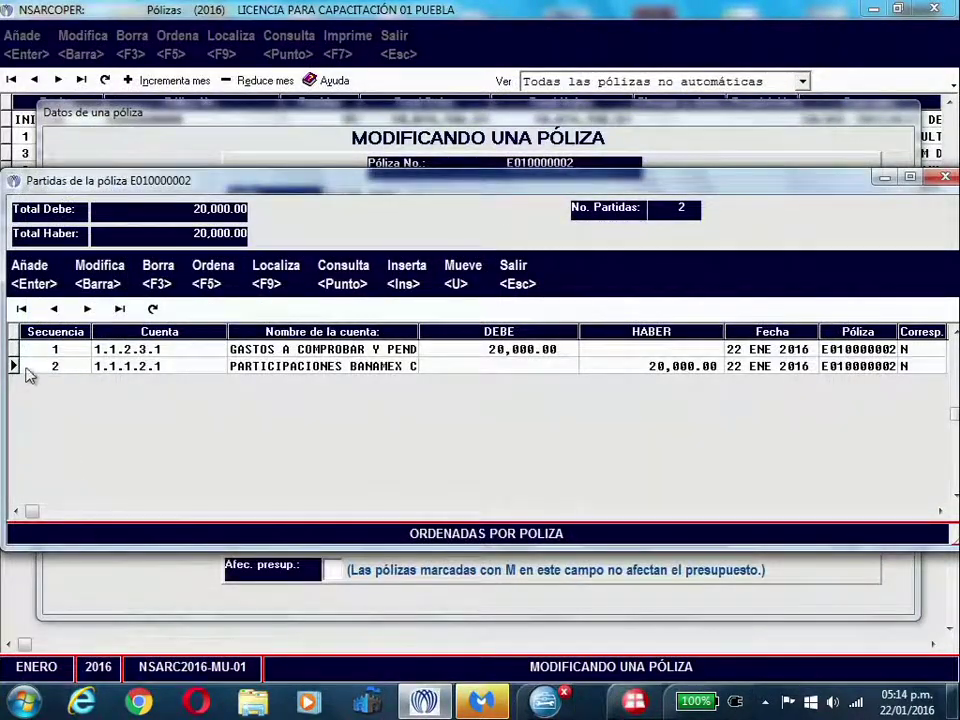
pyautogui.click(513, 274)
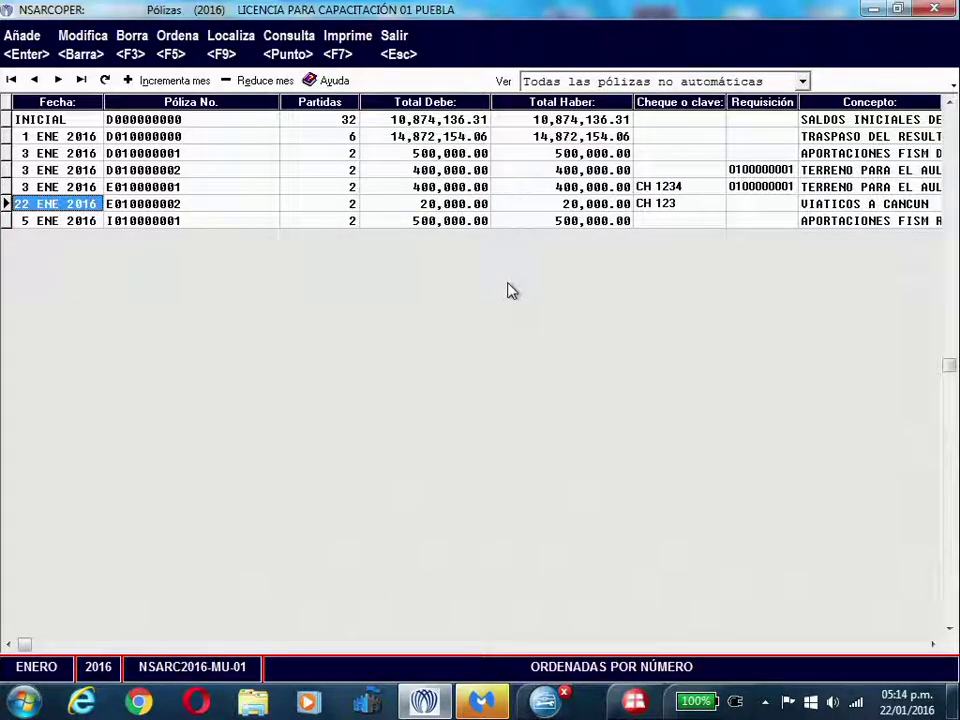
# Step: Start a new type E póliza with cheque key CH 124 and the CULTURA unit's person as beneficiary
pyautogui.click(44, 50)
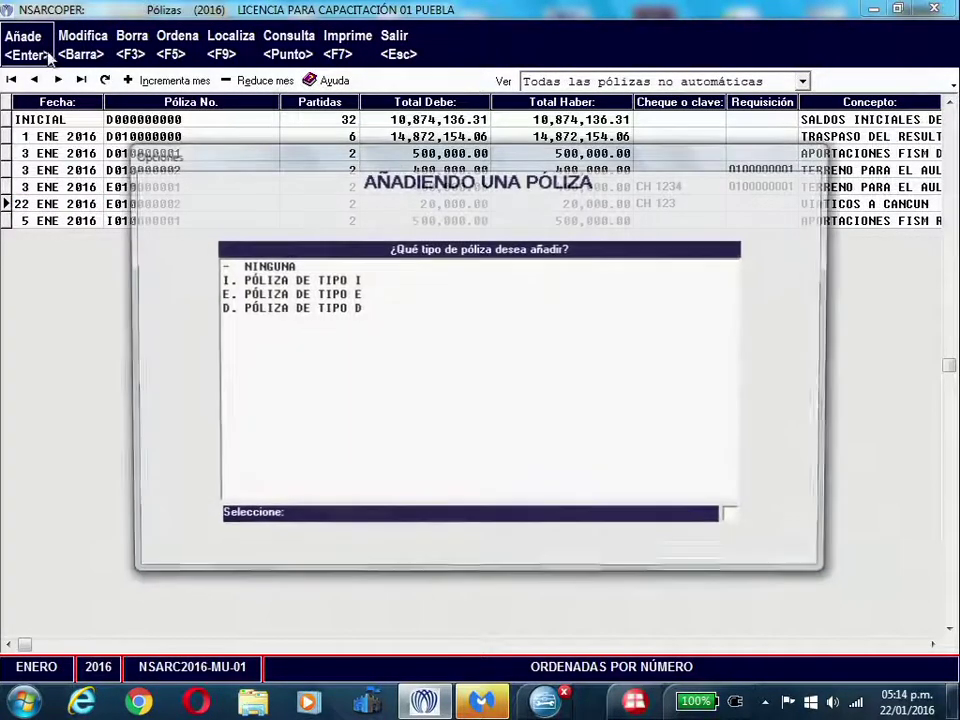
pyautogui.click(300, 291)
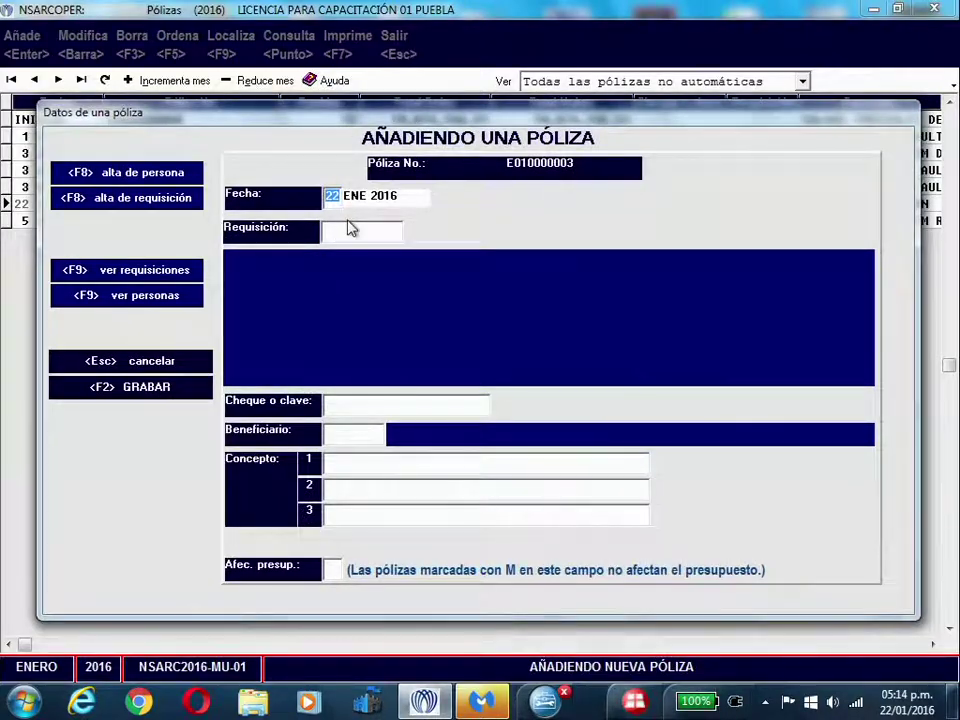
pyautogui.click(355, 401)
pyautogui.write('CH 124')
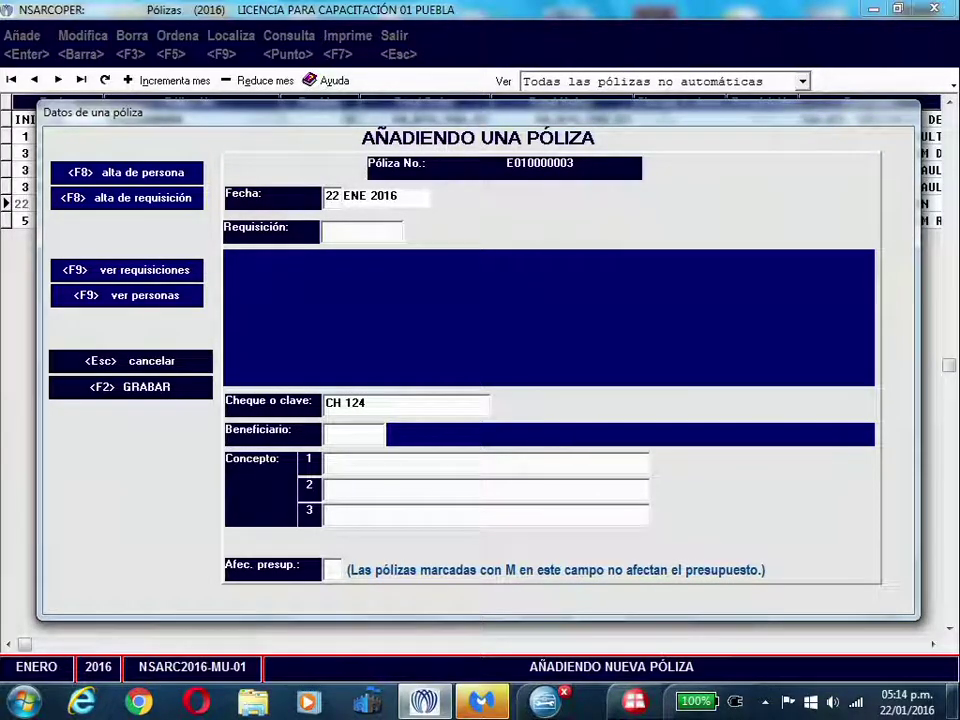
pyautogui.click(351, 434)
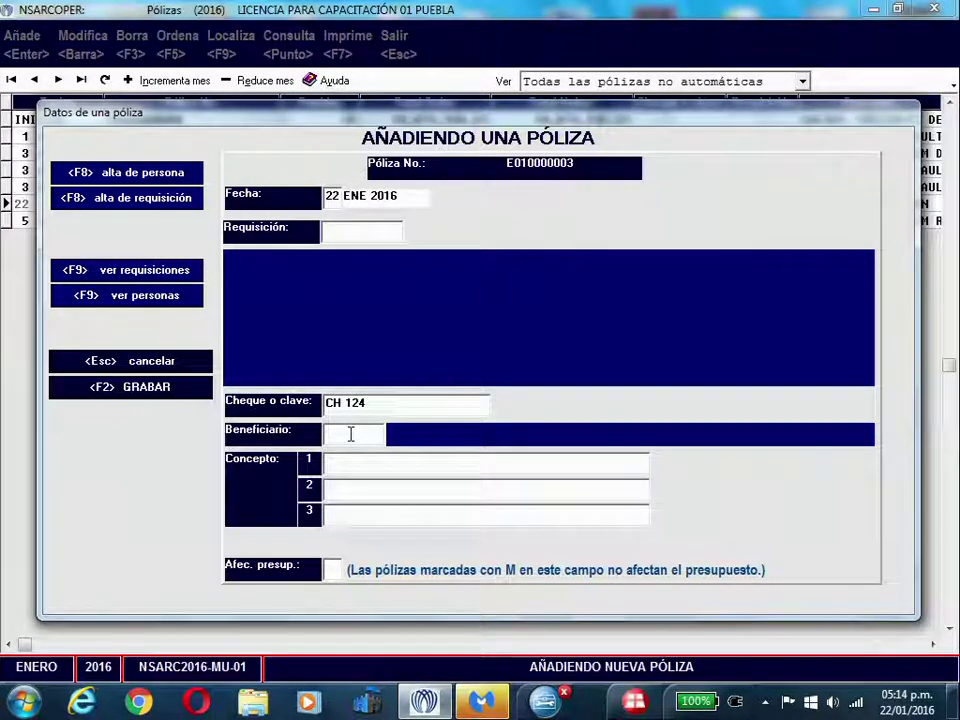
pyautogui.write('5')
pyautogui.press('Return')
# Step: Enter VIATICOS AL DF and COMPRA DE EQUIPO as the póliza's two concept lines, and save it
pyautogui.click(372, 464)
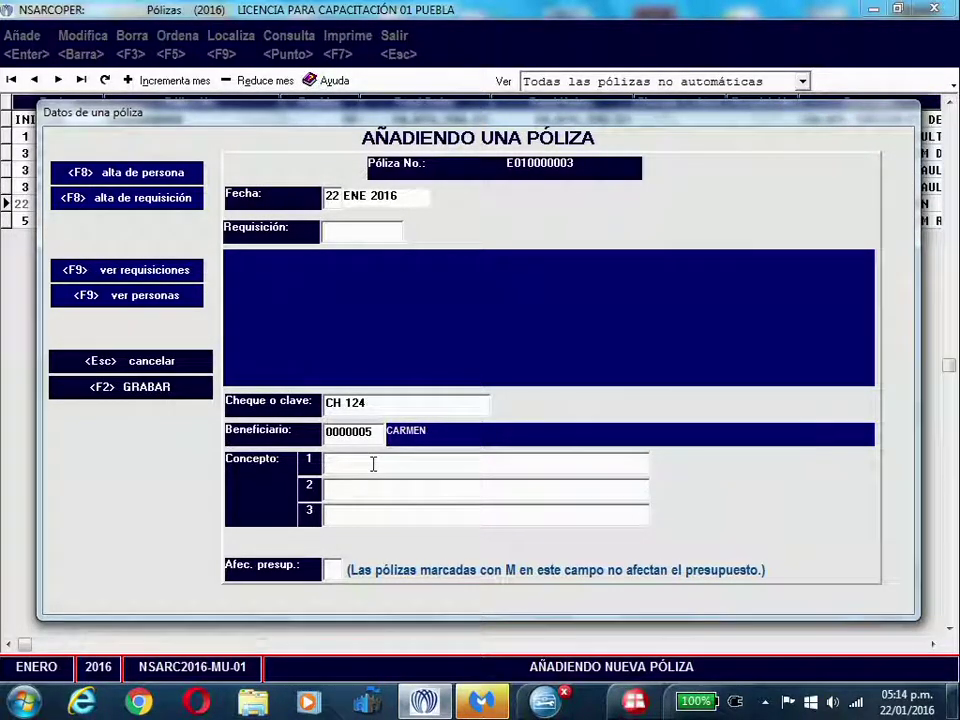
pyautogui.write('VIATICOS AL DF')
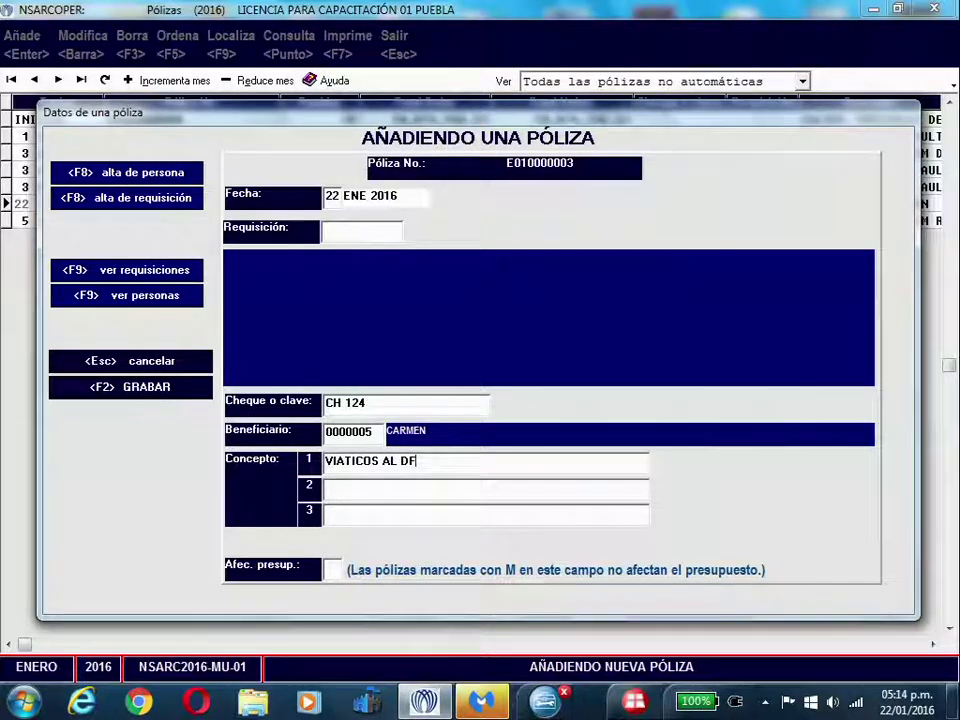
pyautogui.press('Return')
pyautogui.write('C')
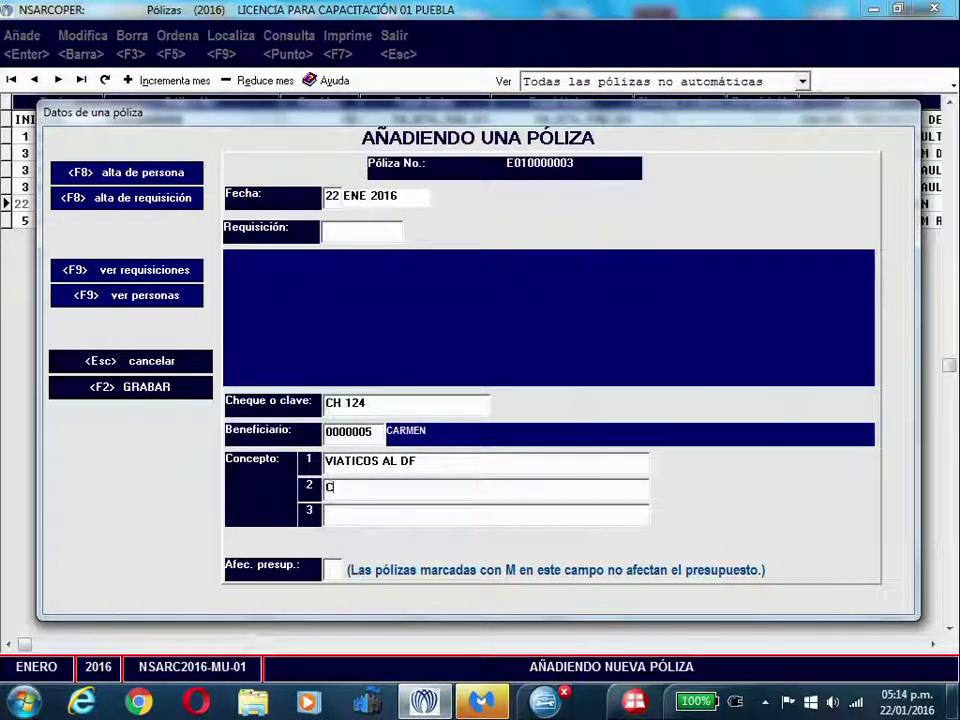
pyautogui.write('OMPRA DE EQUIPO')
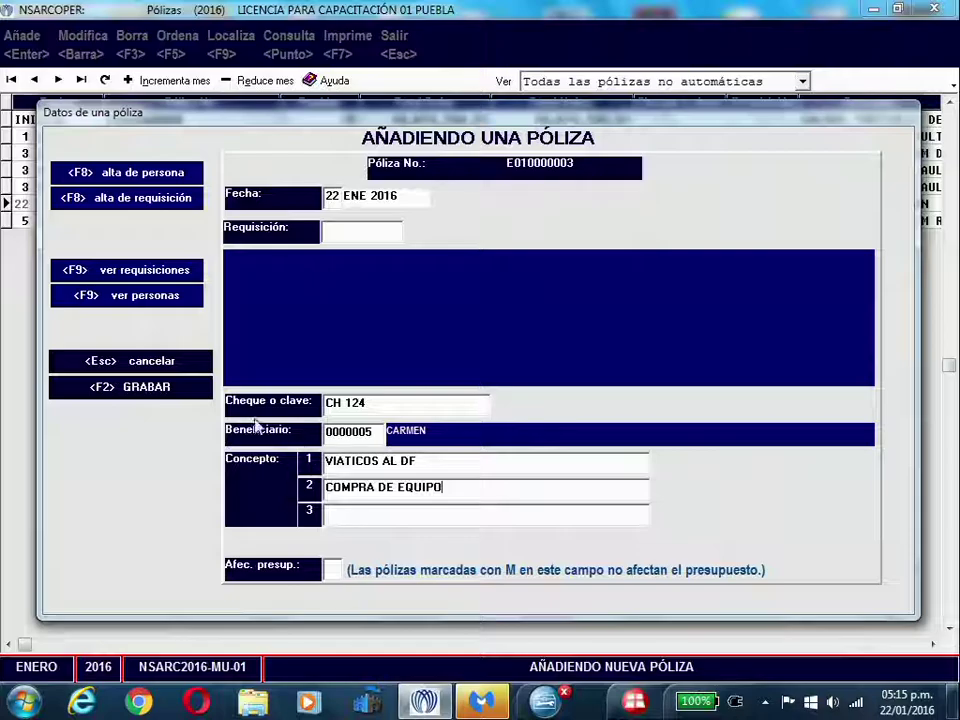
pyautogui.click(162, 390)
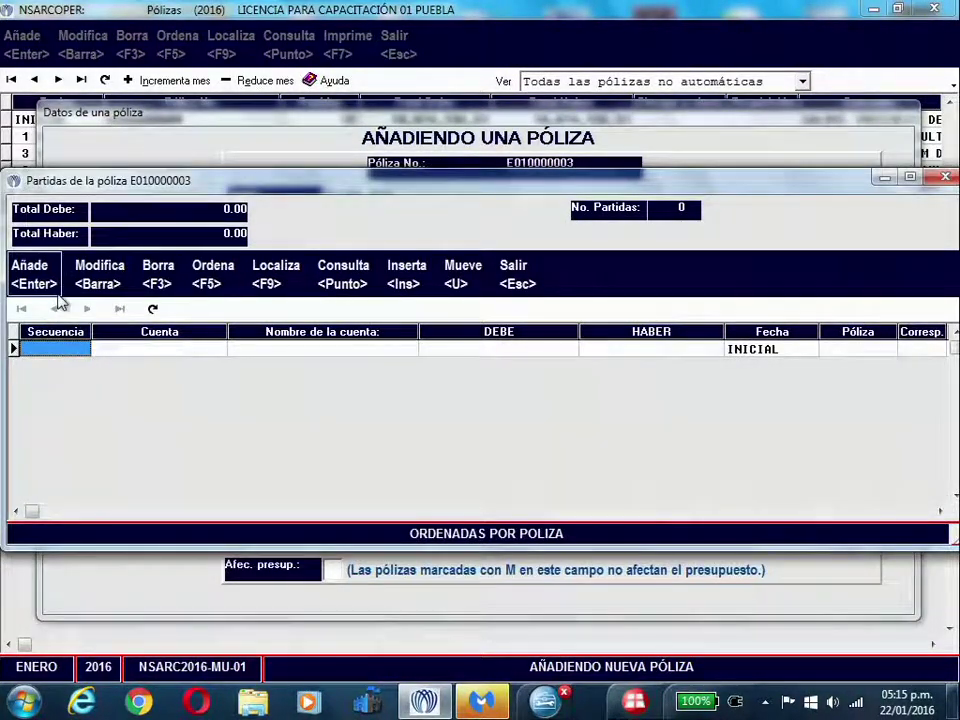
# Step: Add a first partida to the póliza with account 1.1.2.3.1 GASTOS A COMPROBAR Y PENDIENTES DE APLICAR
pyautogui.click(28, 280)
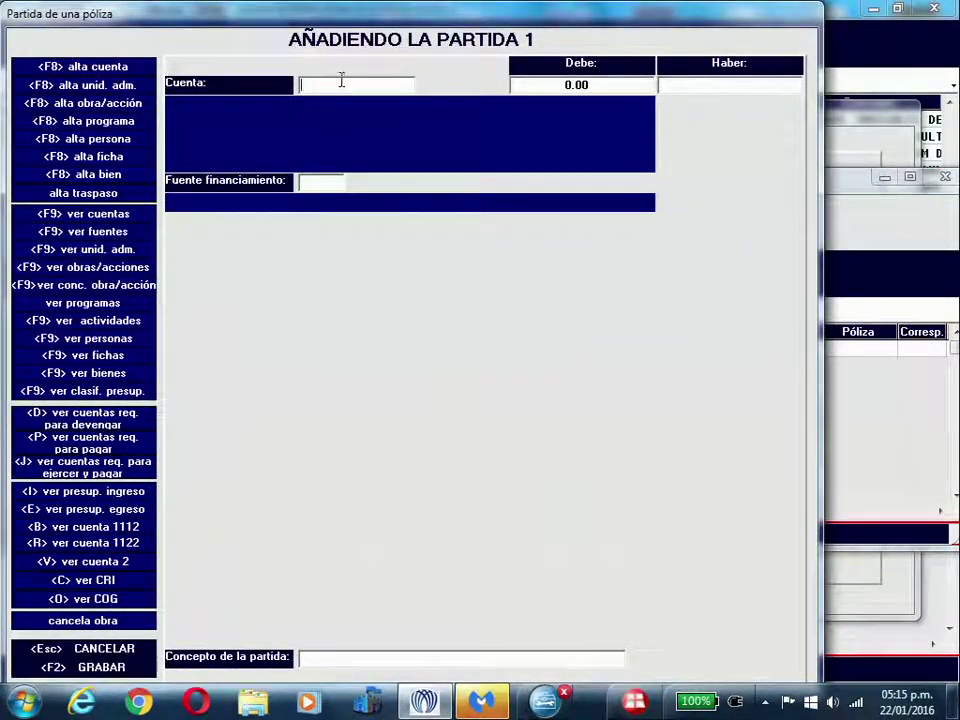
pyautogui.press('F9')
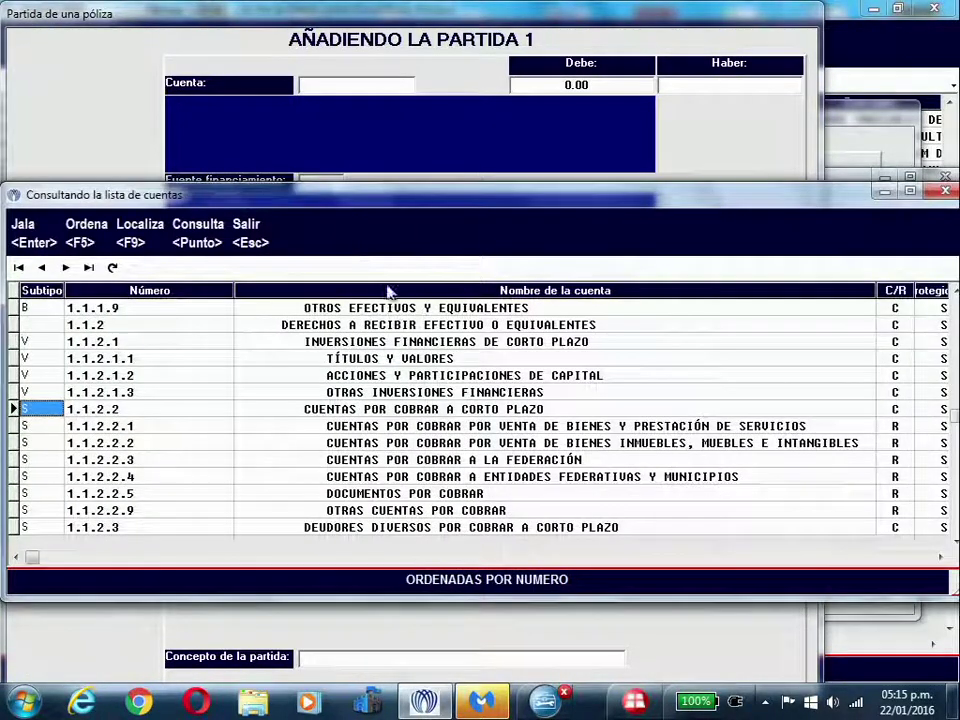
pyautogui.click(394, 426)
pyautogui.press('Down')
pyautogui.press('Down')
pyautogui.press('Down')
pyautogui.press('Down')
pyautogui.press('Down')
pyautogui.press('Down')
pyautogui.press('Down')
pyautogui.press('Down')
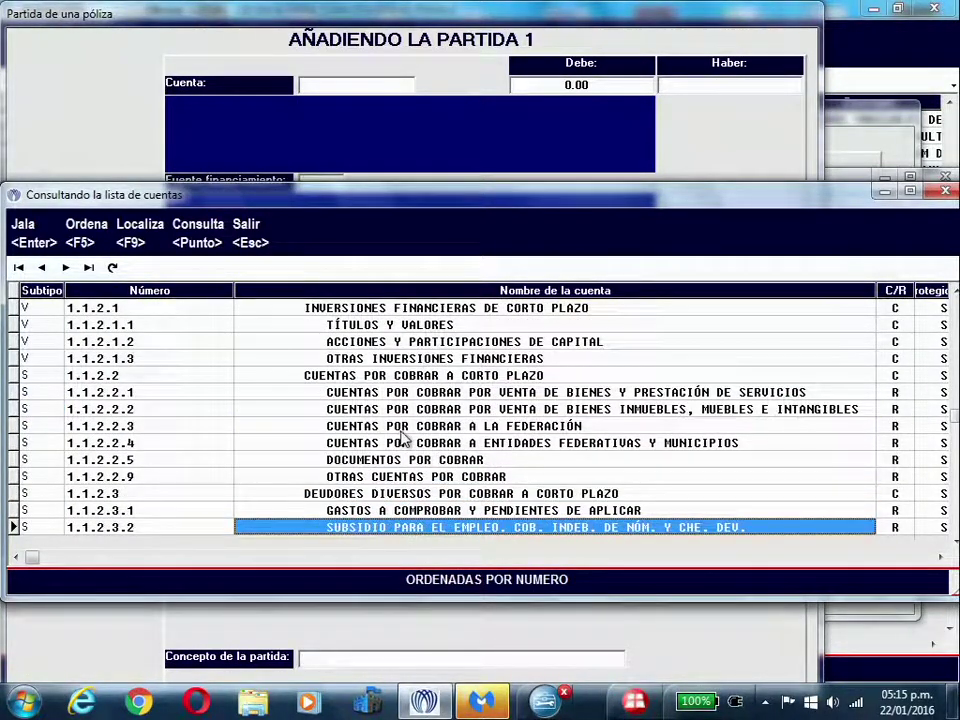
pyautogui.click(408, 511)
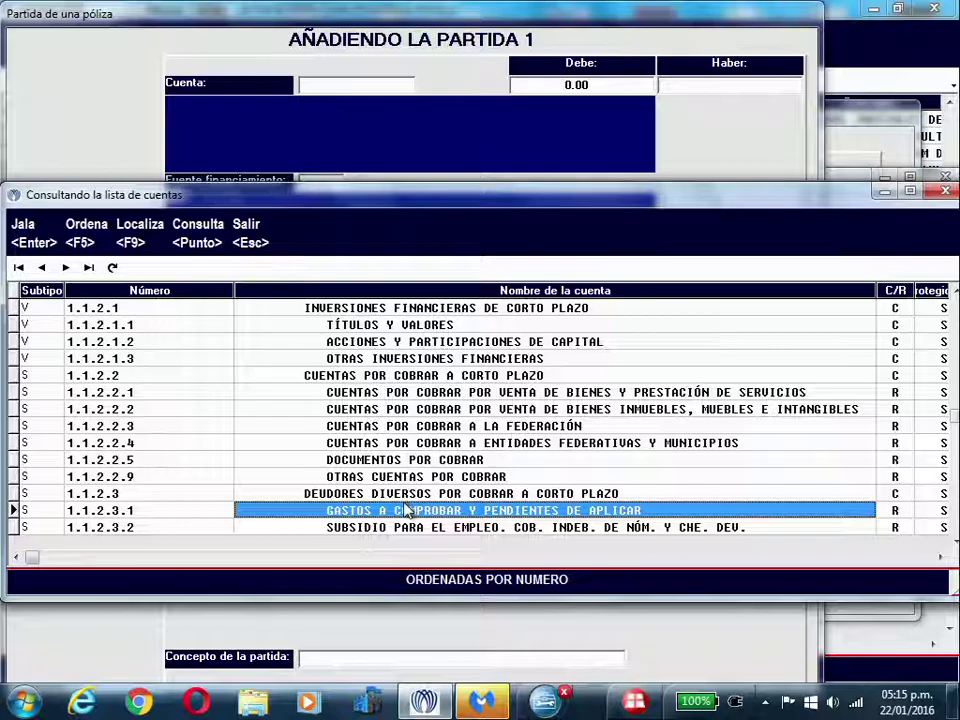
pyautogui.doubleClick(407, 513)
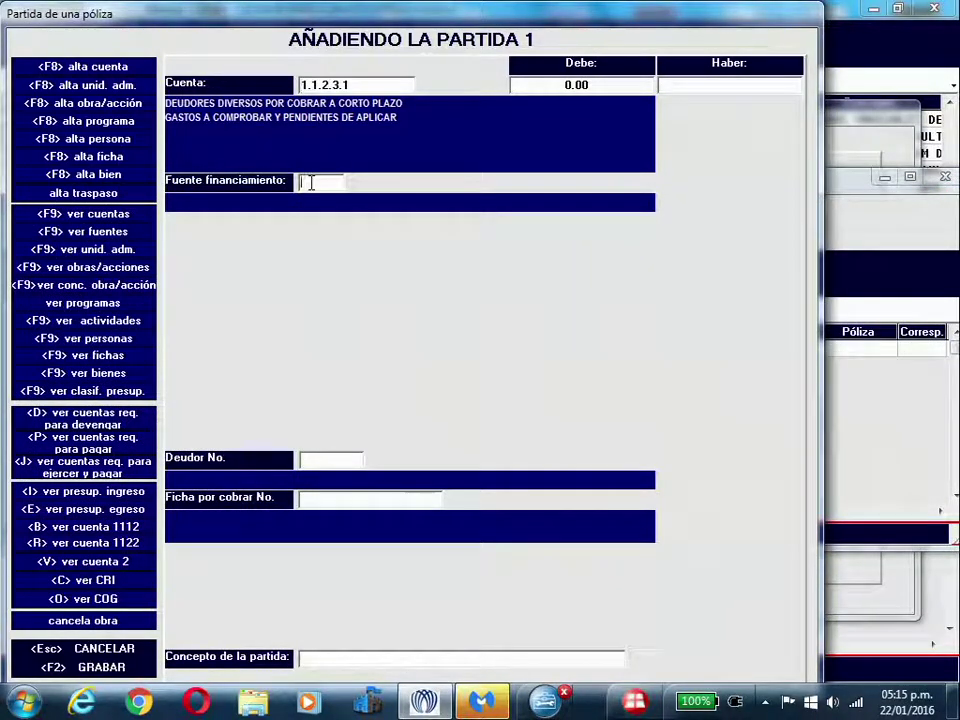
# Step: Set the partida's funding source to 5.01 PARTICIPACIONES and its debtor to the CULTURA unit's person
pyautogui.write('5.01')
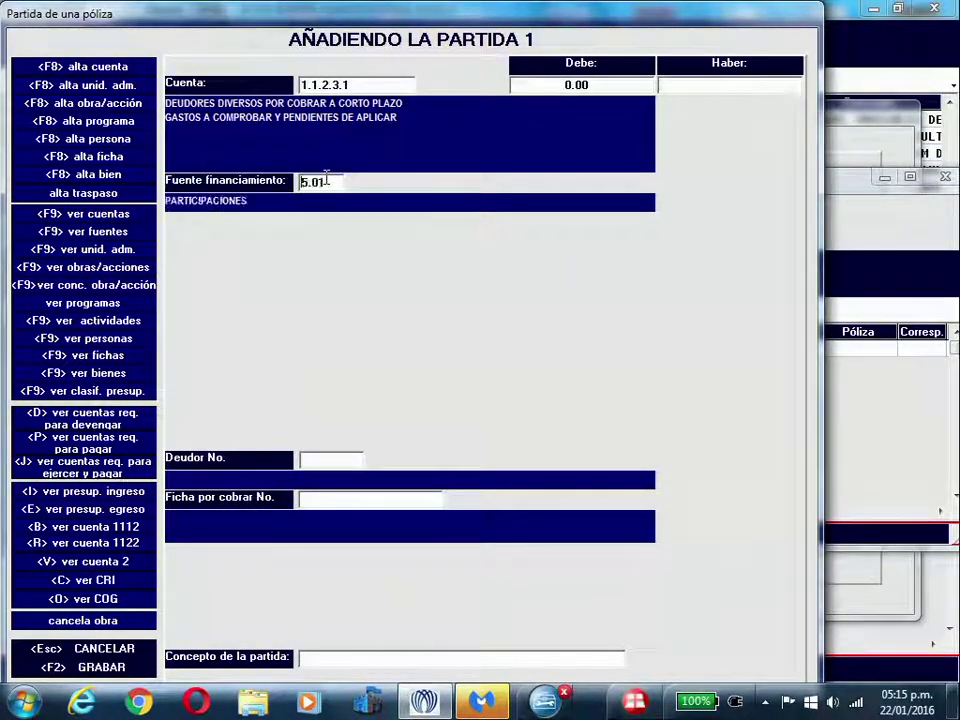
pyautogui.click(307, 455)
pyautogui.write('5')
pyautogui.press('Return')
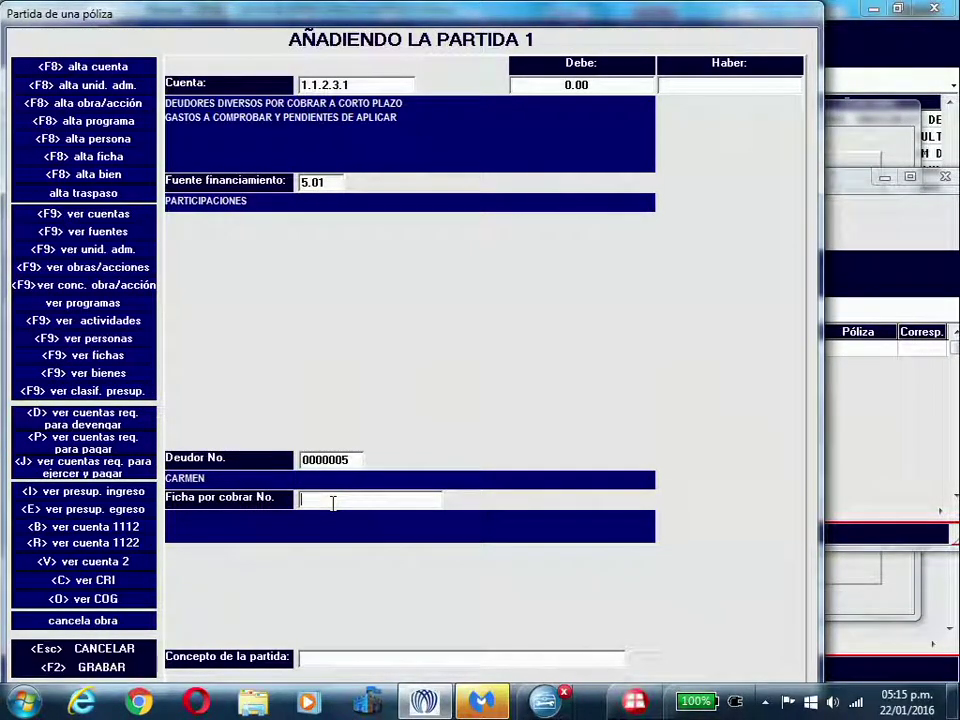
# Step: Create and save ficha por cobrar CH 124 with an original amount of 8000, and save the partida with a debit of 8,000
pyautogui.press('F8')
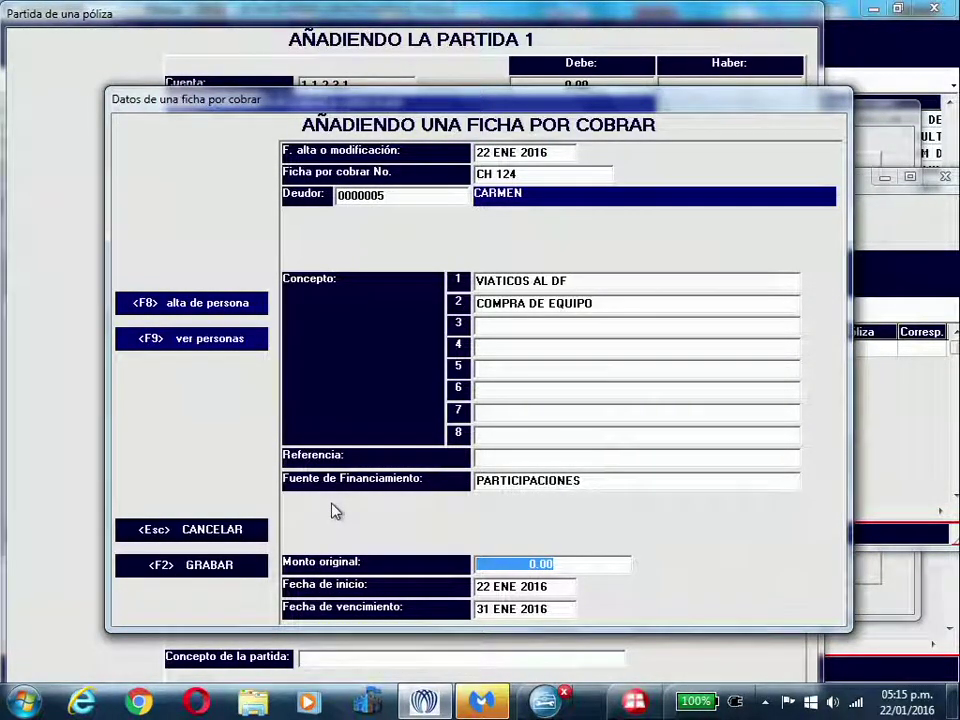
pyautogui.write('8000')
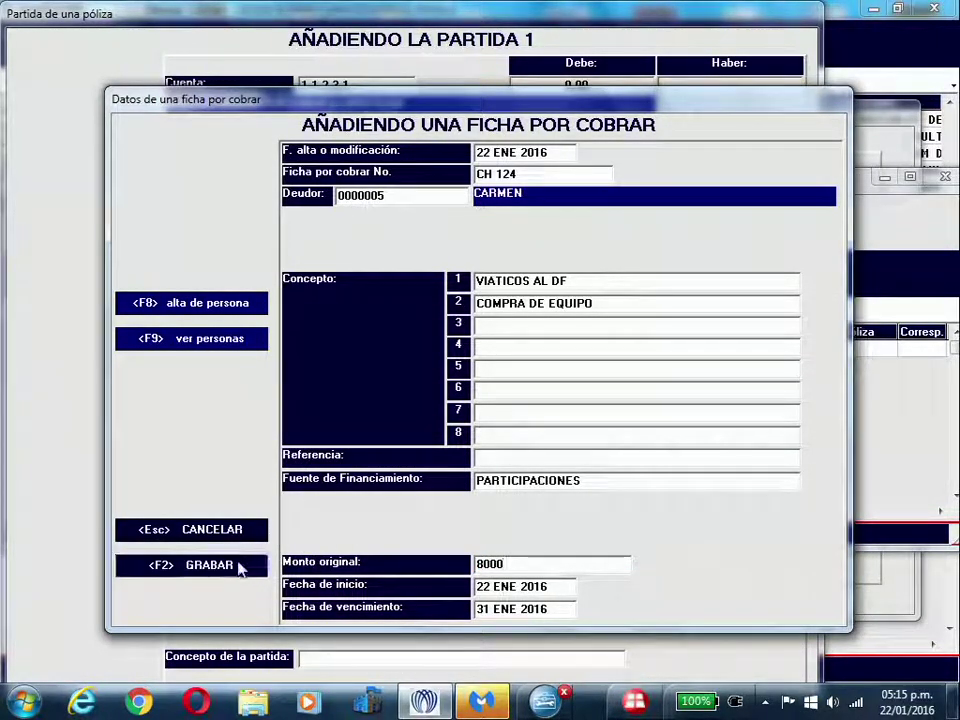
pyautogui.click(203, 569)
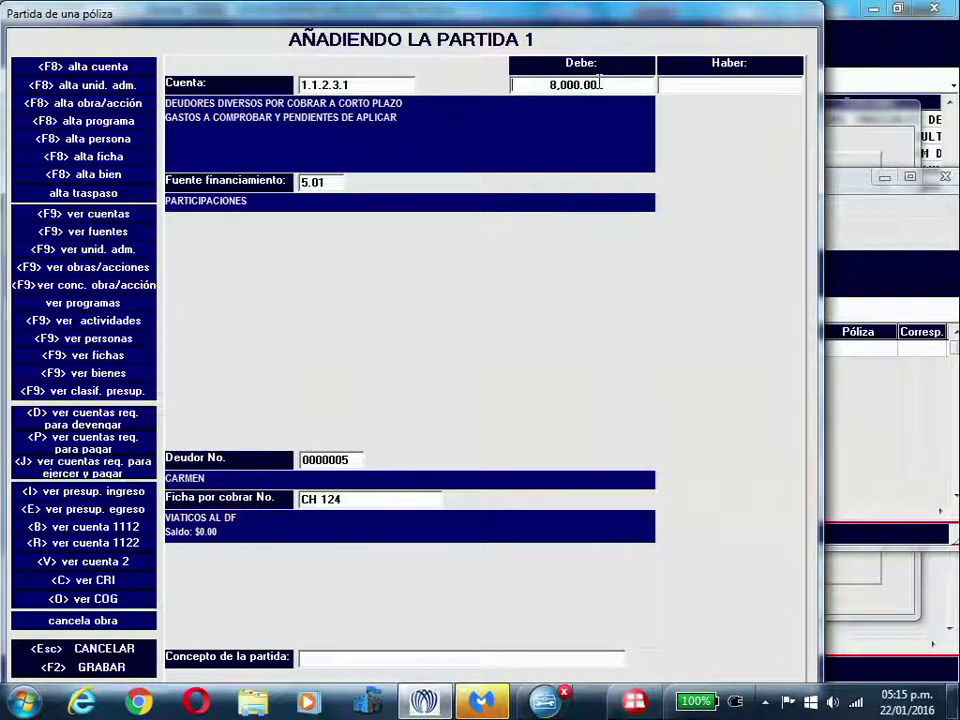
pyautogui.click(62, 668)
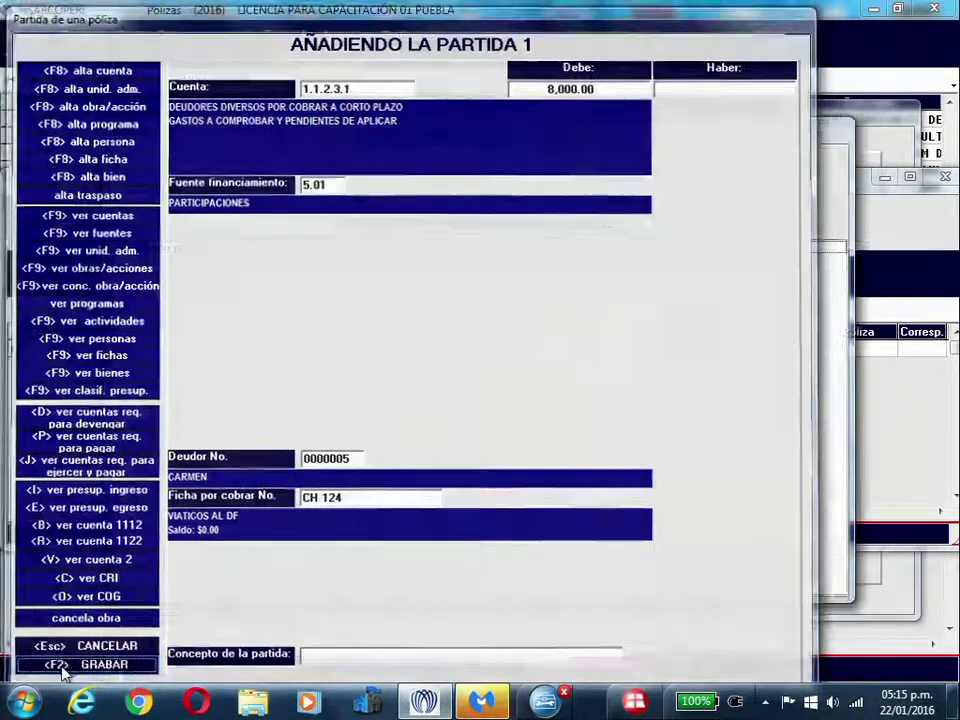
# Step: Add a second partida for account 1.1.1.2.1 PARTICIPACIONES BANAMEX with funding source 5.01 and a credit of 8,000, save it, and close the póliza
pyautogui.click(38, 285)
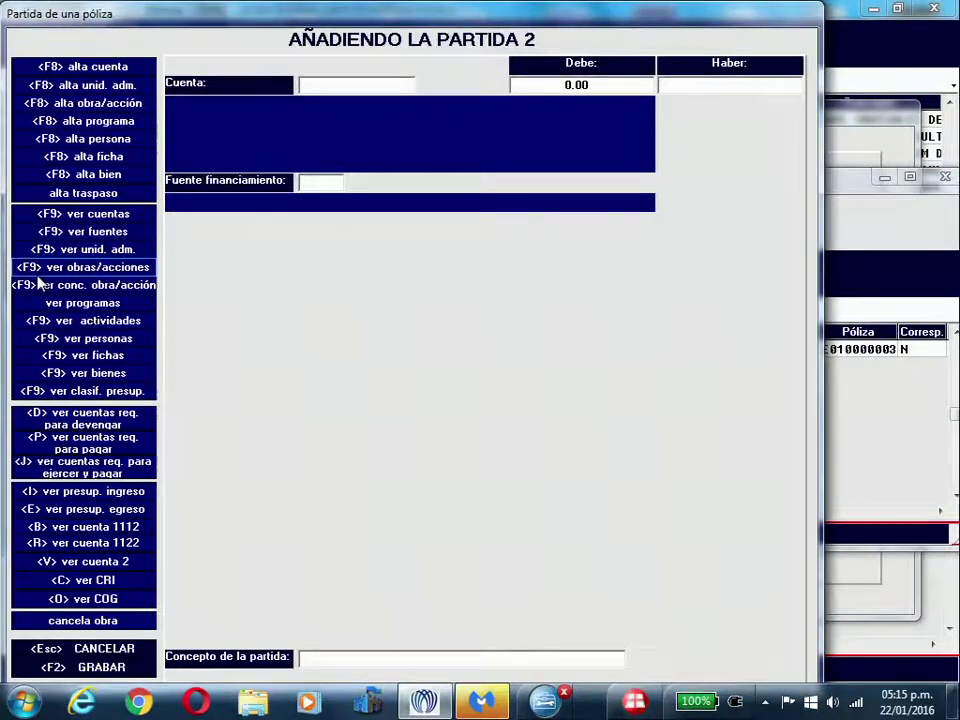
pyautogui.press('F9')
pyautogui.click(365, 430)
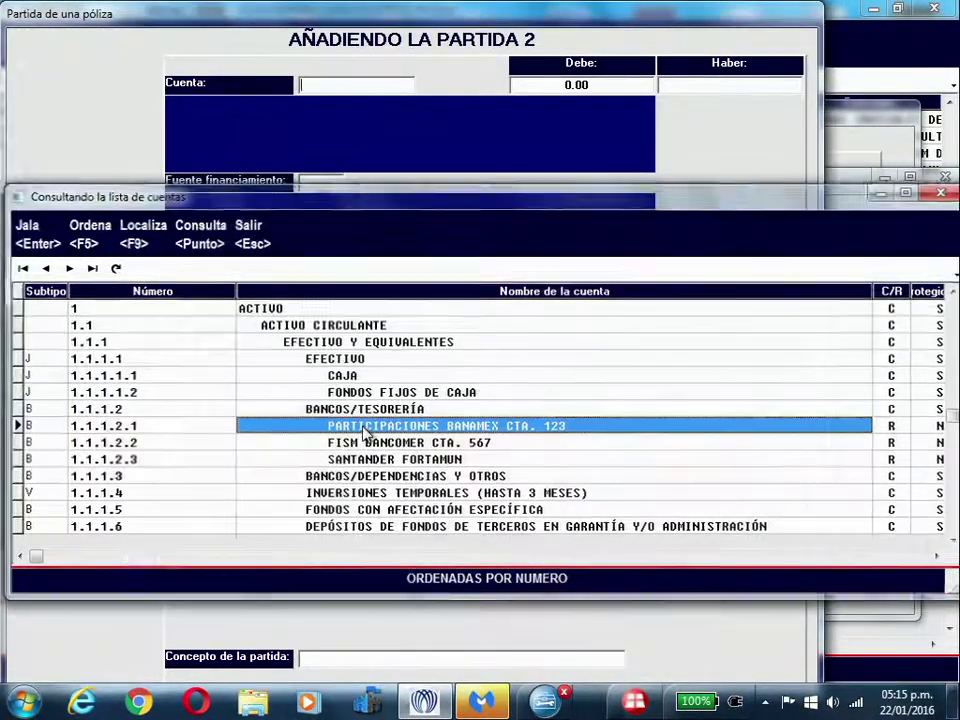
pyautogui.doubleClick(365, 430)
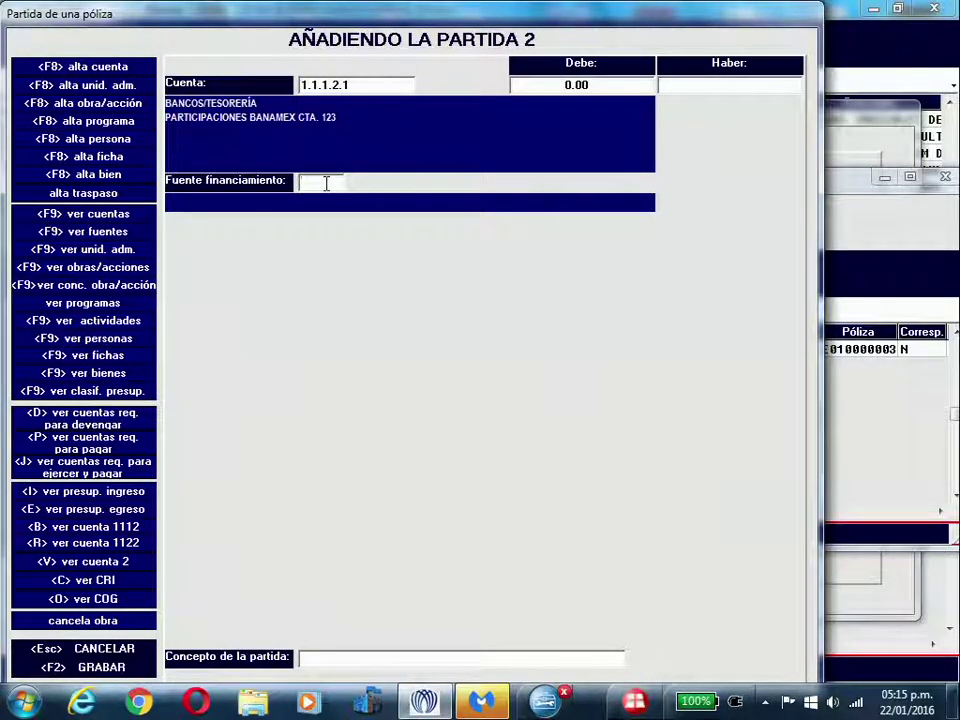
pyautogui.write('5.01')
pyautogui.press('Return')
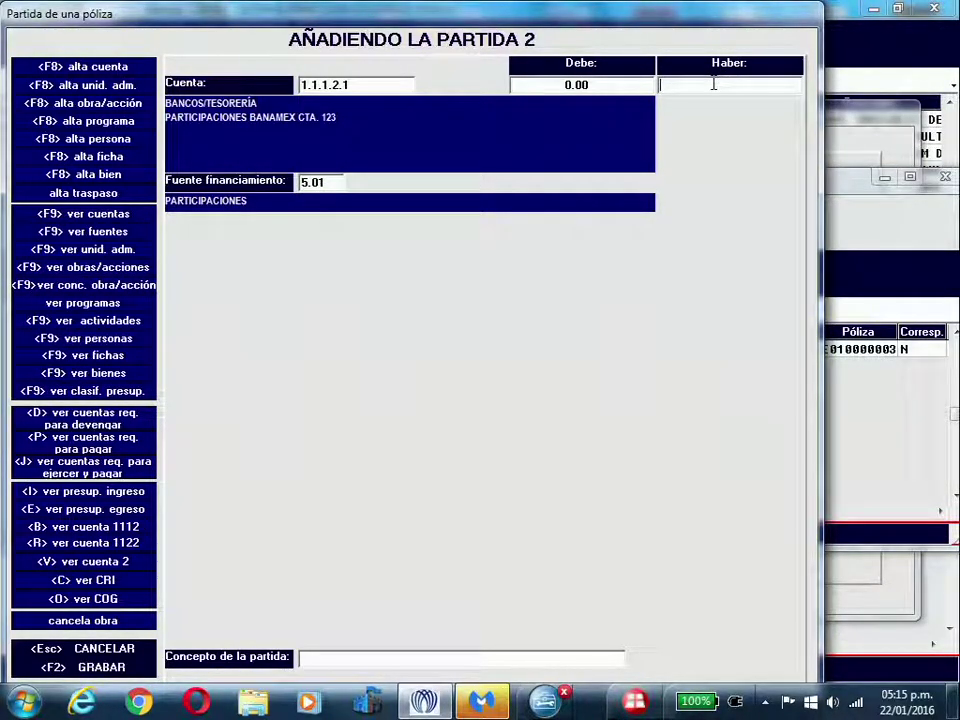
pyautogui.click(86, 670)
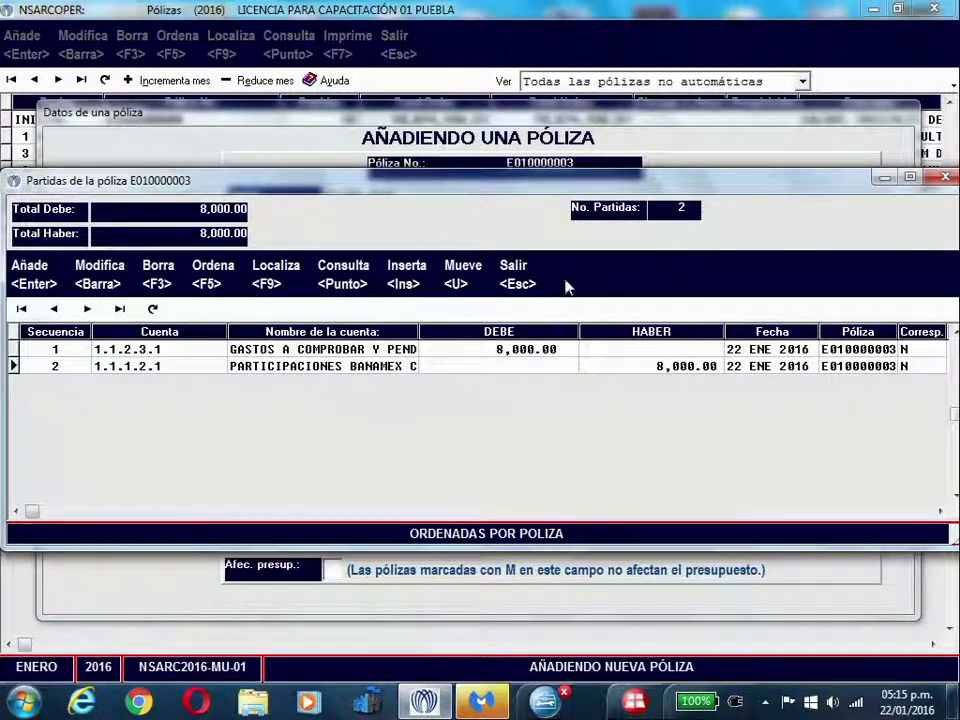
pyautogui.click(518, 276)
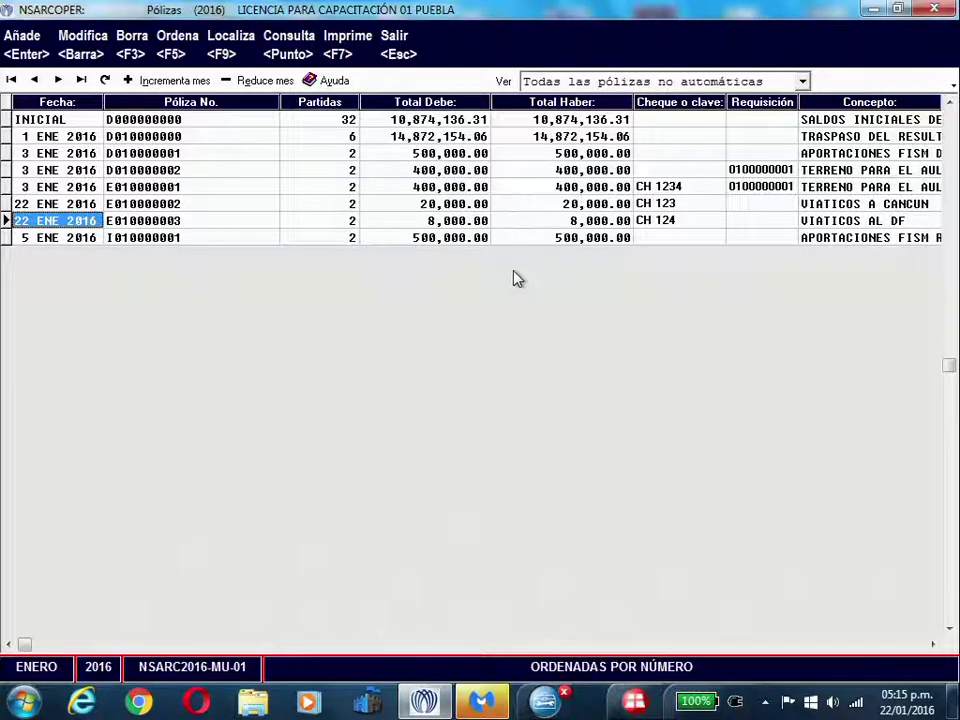
# Step: Start a new egresos póliza dated 22 ENE 2016 with CH 125 as its cheque or clave
pyautogui.click(43, 38)
pyautogui.click(296, 298)
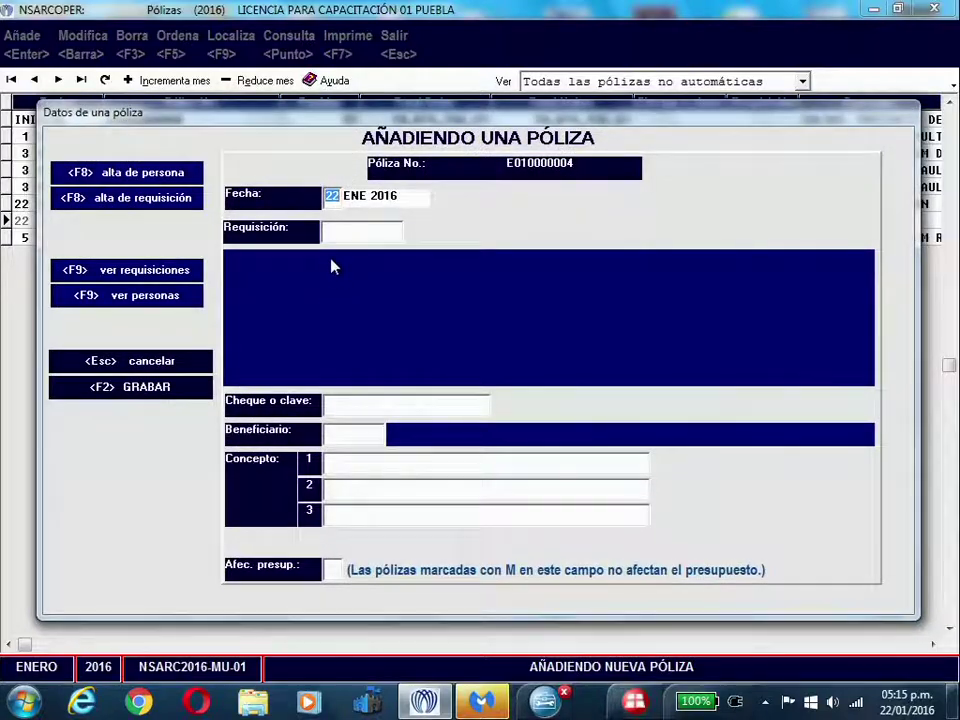
pyautogui.click(338, 406)
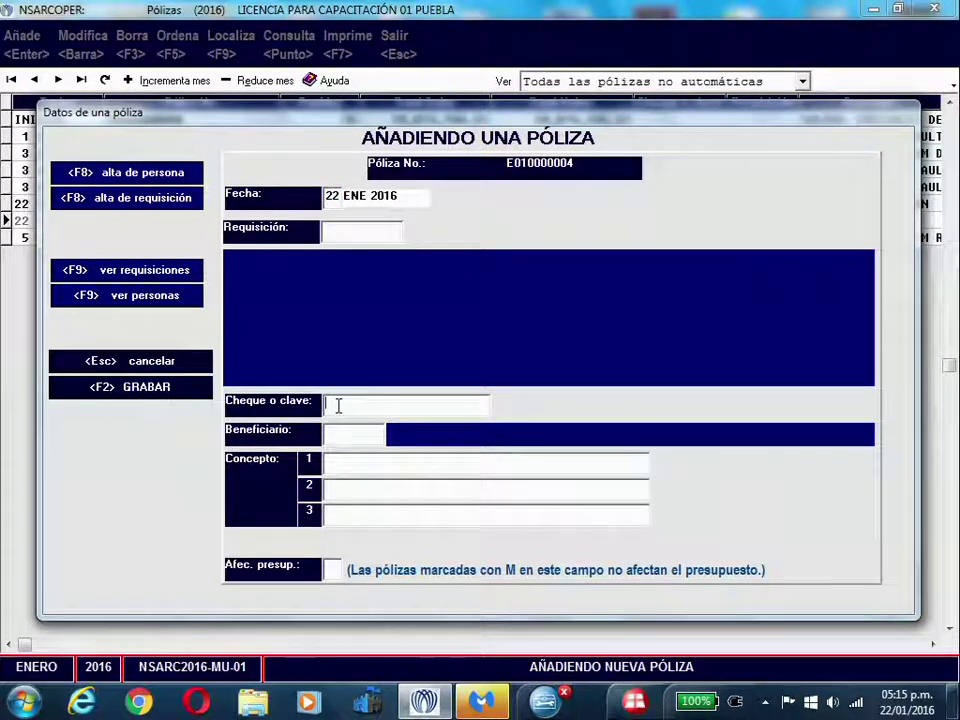
pyautogui.write('CH 125')
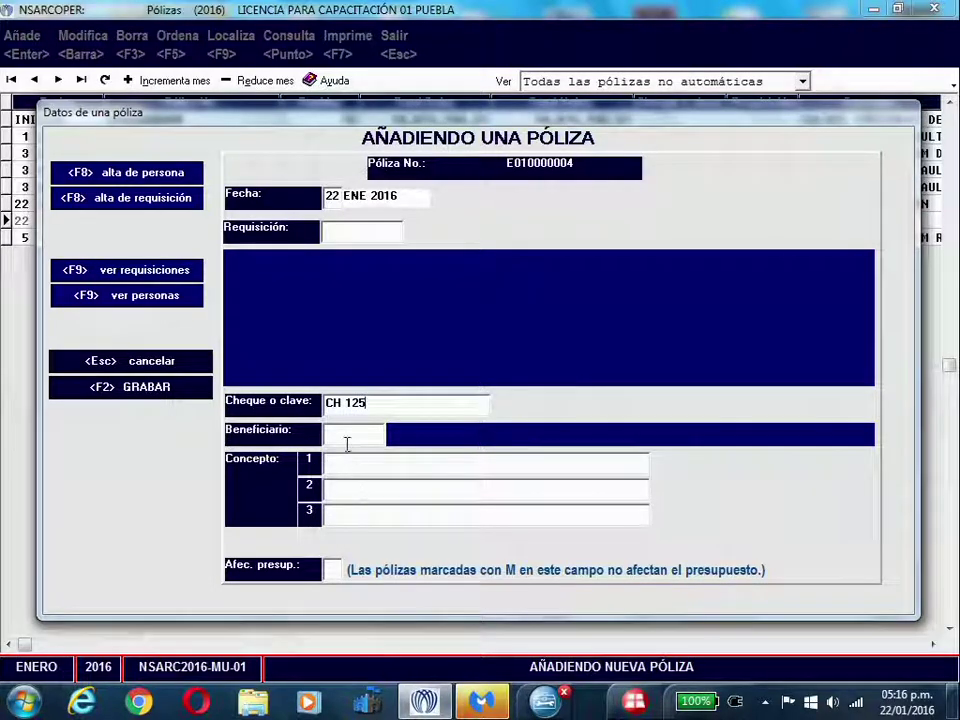
# Step: Set the póliza's beneficiary to the OBRAS PÚBLICAS unit's person from the catalogue of persons
pyautogui.press('Return')
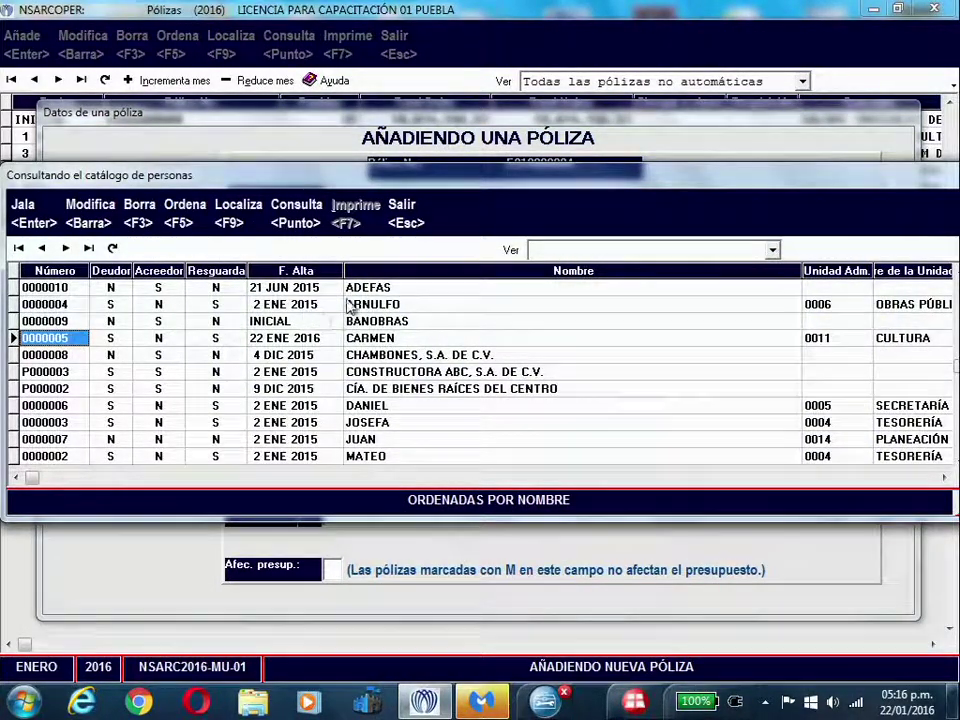
pyautogui.click(398, 305)
pyautogui.click(70, 226)
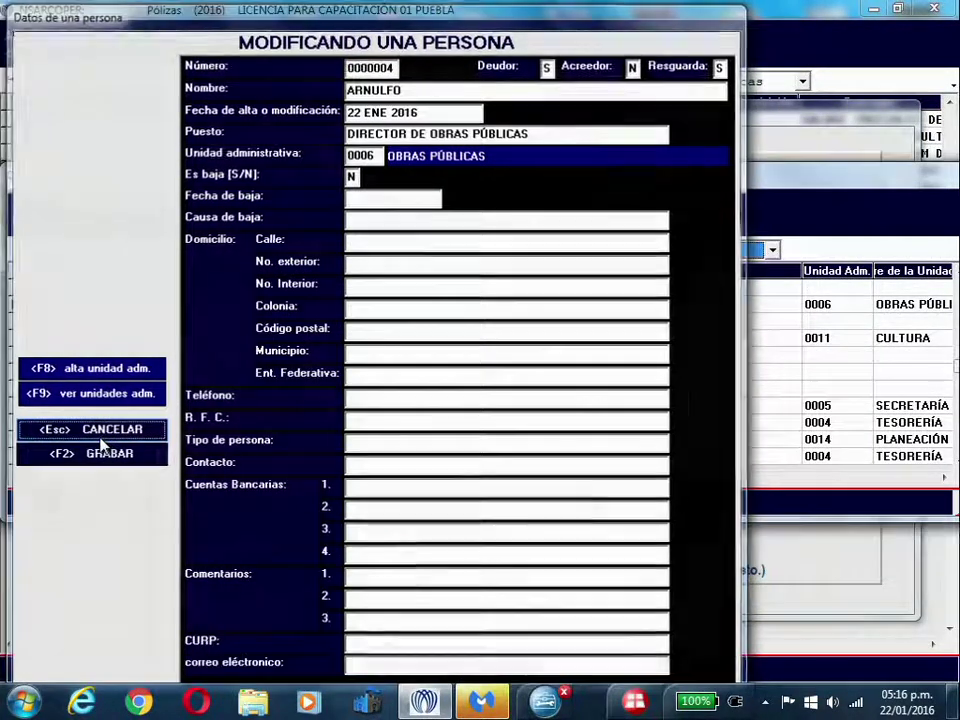
pyautogui.click(103, 433)
pyautogui.press('Return')
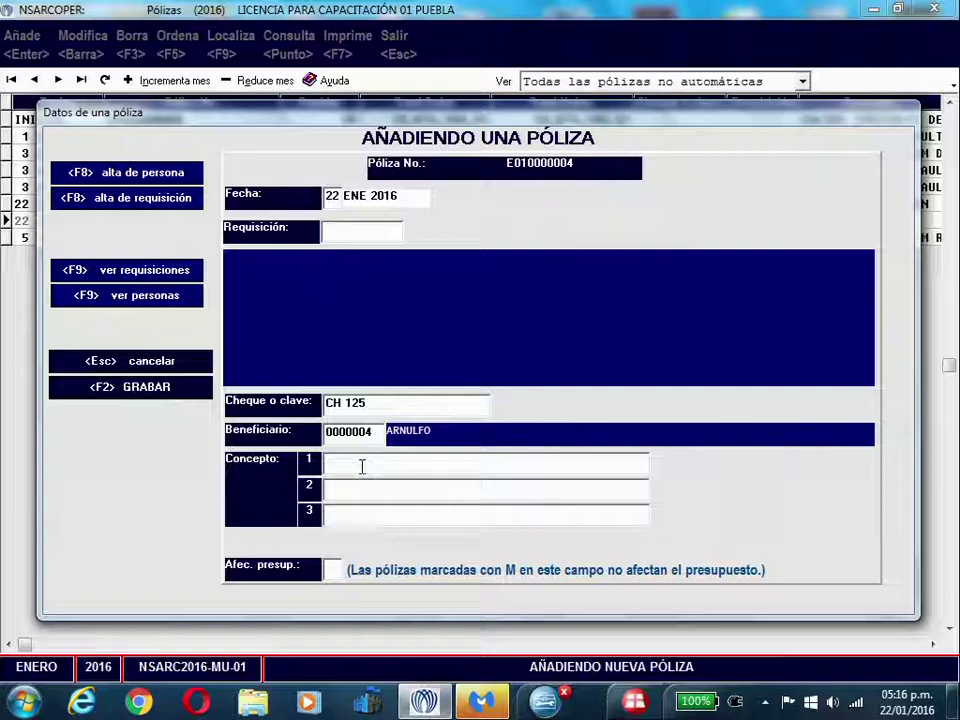
# Step: Enter GASTOS A COMPROBAR COMISION A PUEBLA and ENTREGA DE DOCUMENTOS as the póliza's two concept lines, and save it
pyautogui.write('PRESTAMO')
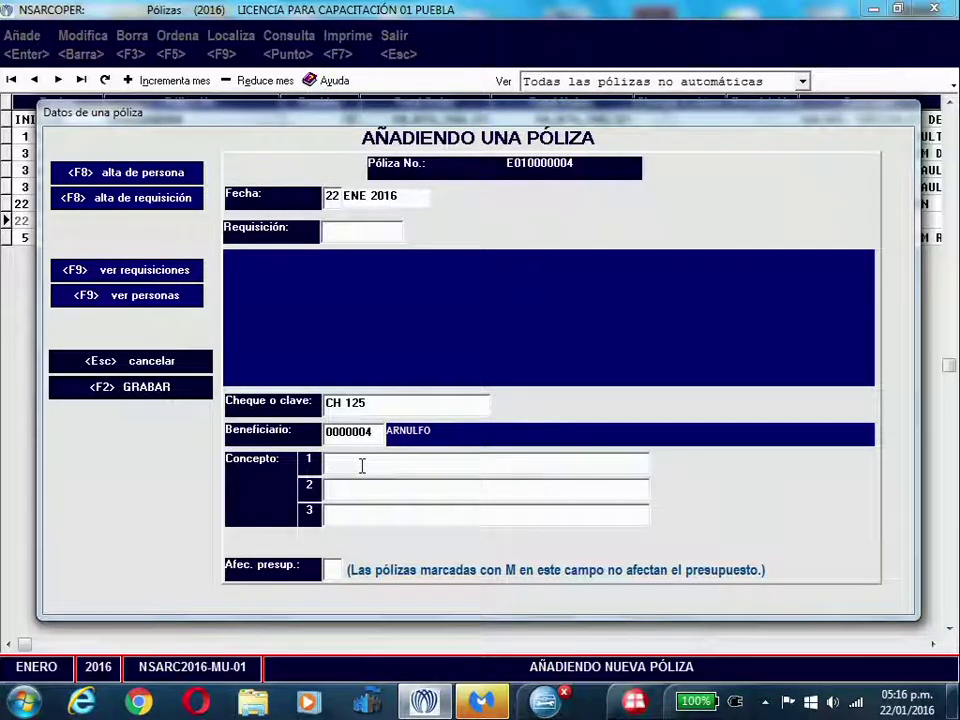
pyautogui.write('AS')
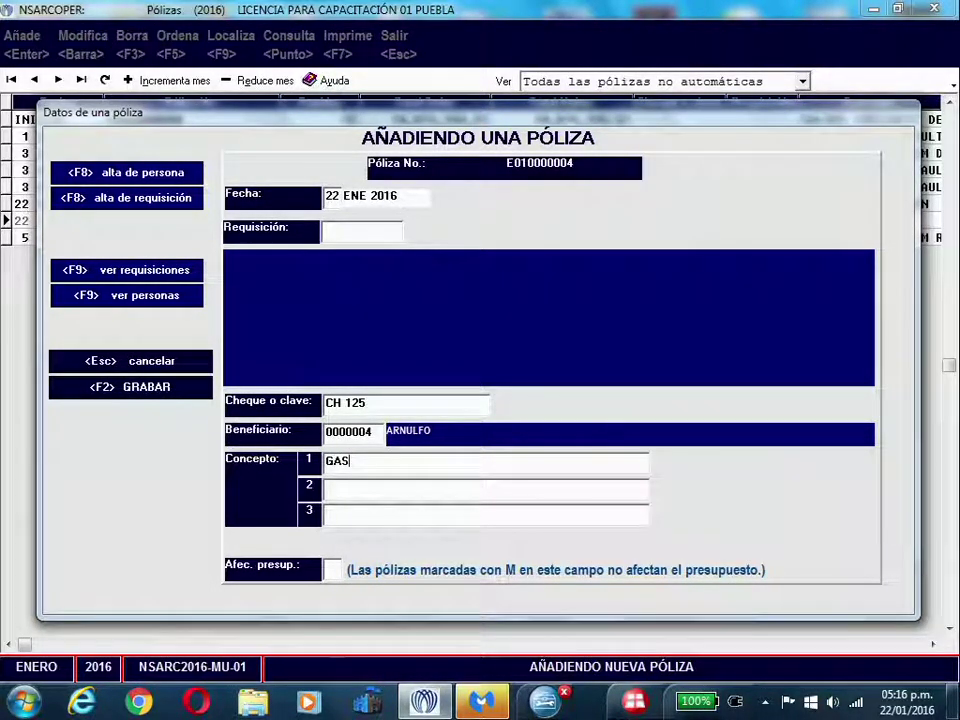
pyautogui.write('TOS A COMPROBAR ')
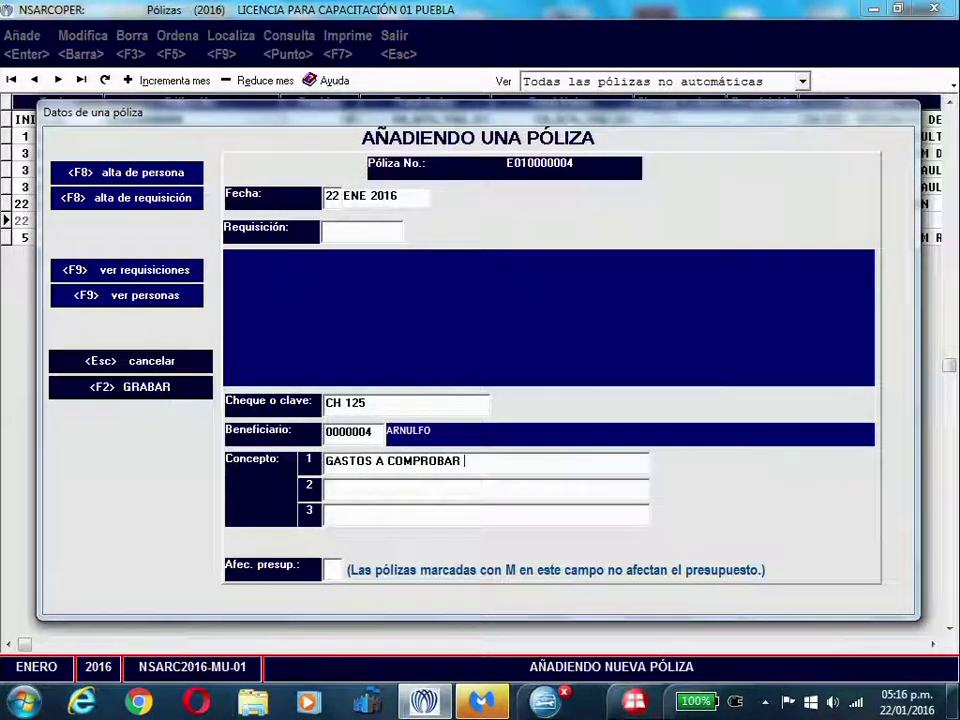
pyautogui.write('COMISION A PUEB ')
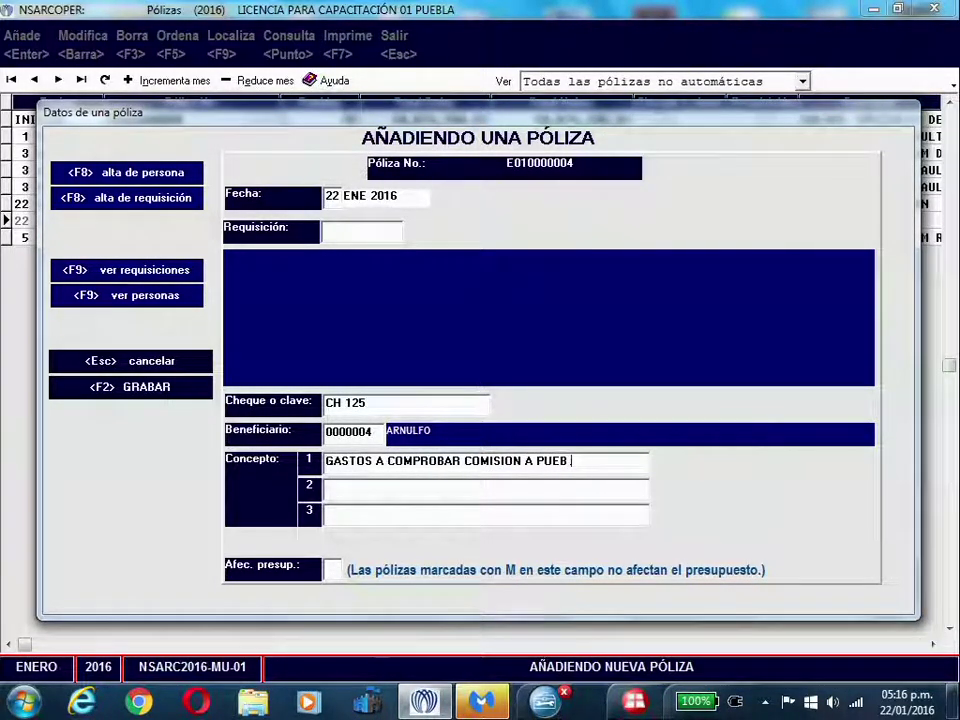
pyautogui.write('LA')
pyautogui.write('ENTR')
pyautogui.write('EGA DE DOC')
pyautogui.write('U')
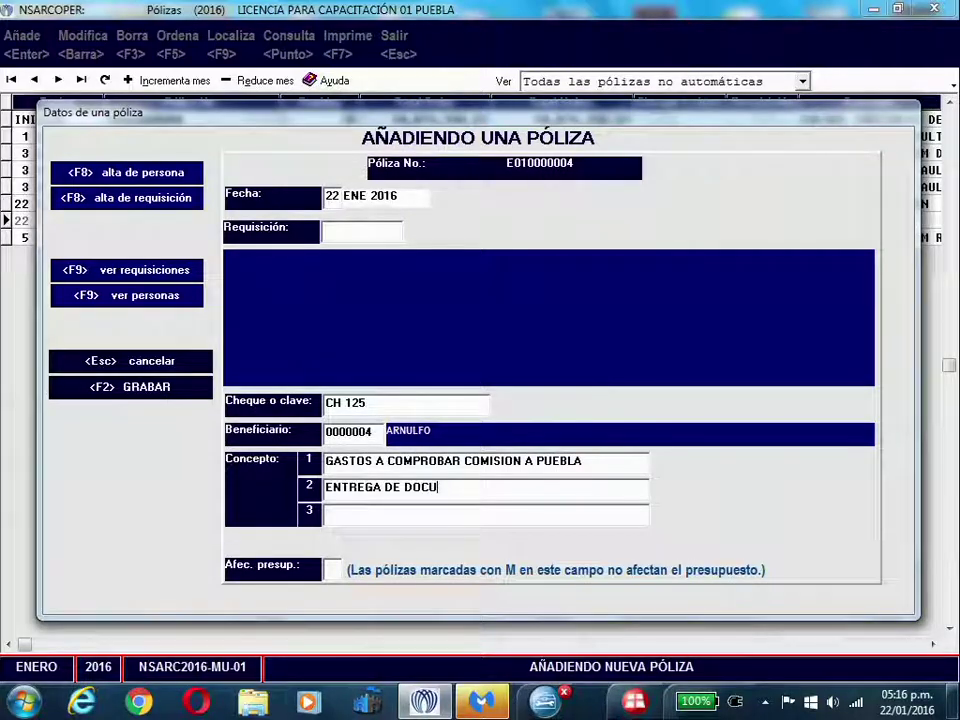
pyautogui.write('MENTOS')
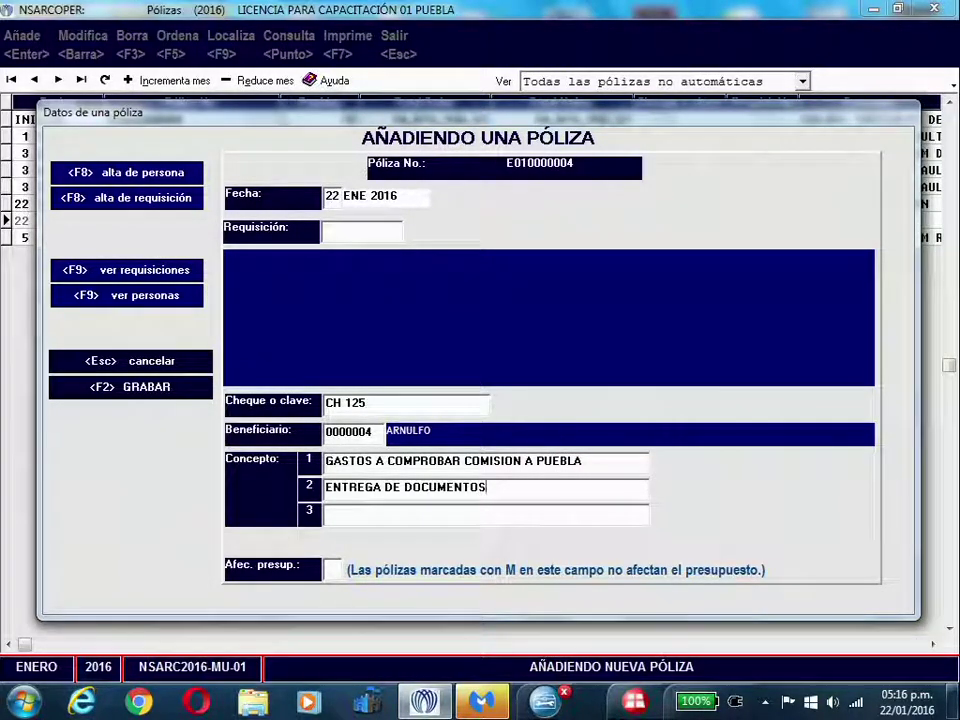
pyautogui.click(106, 390)
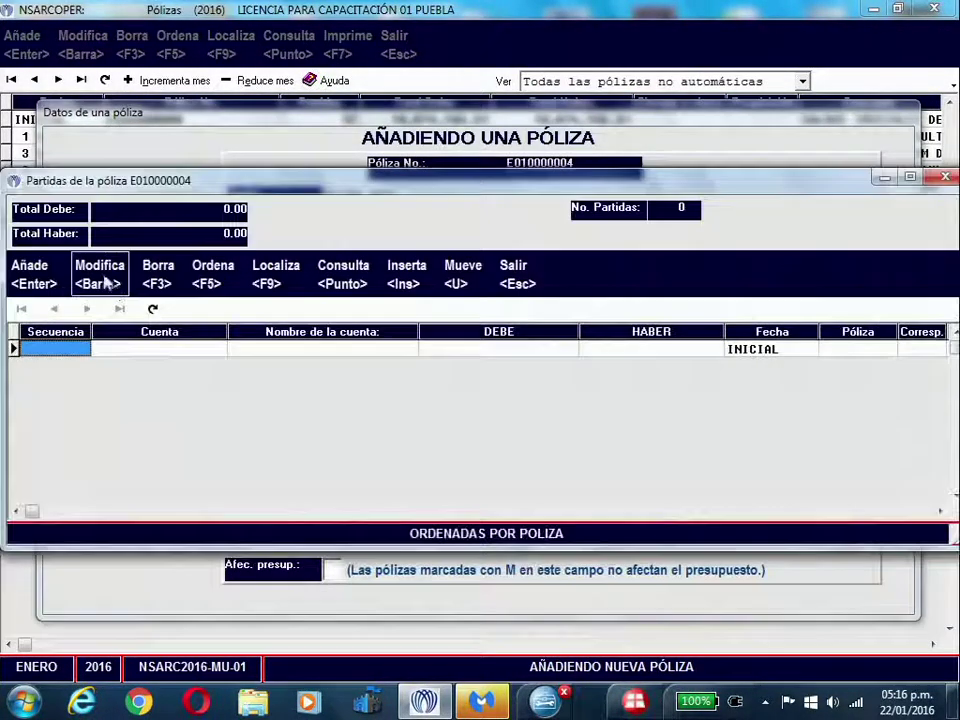
# Step: Add a first partida to the CH 125 póliza with account 1.1.2.3.1 GASTOS A COMPROBAR Y PENDIENTES DE APLICAR
pyautogui.click(36, 270)
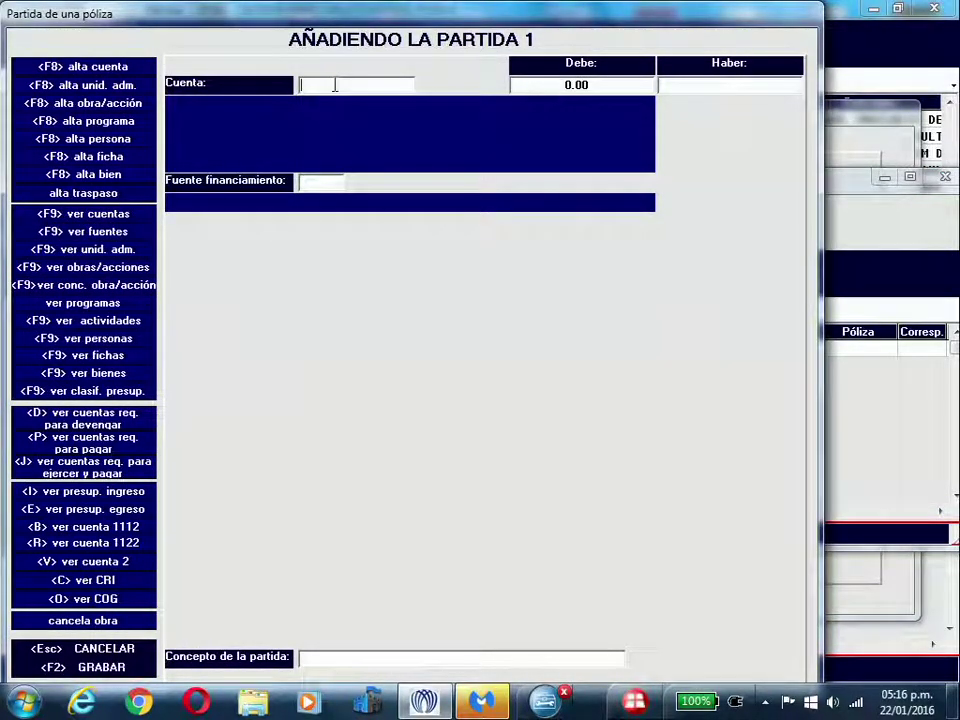
pyautogui.press('F9')
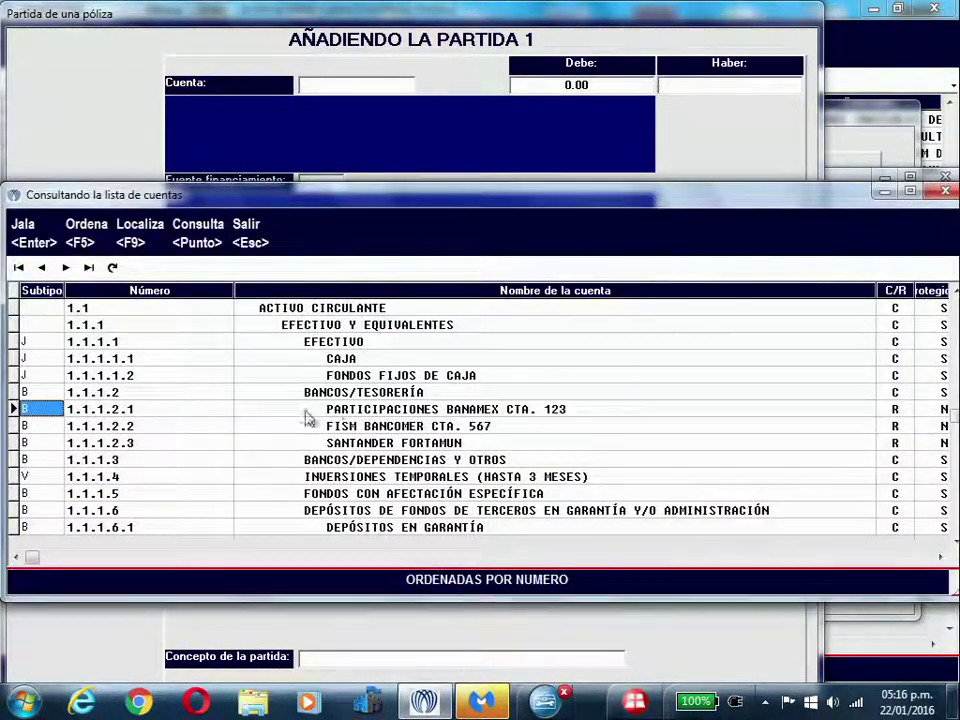
pyautogui.click(247, 245)
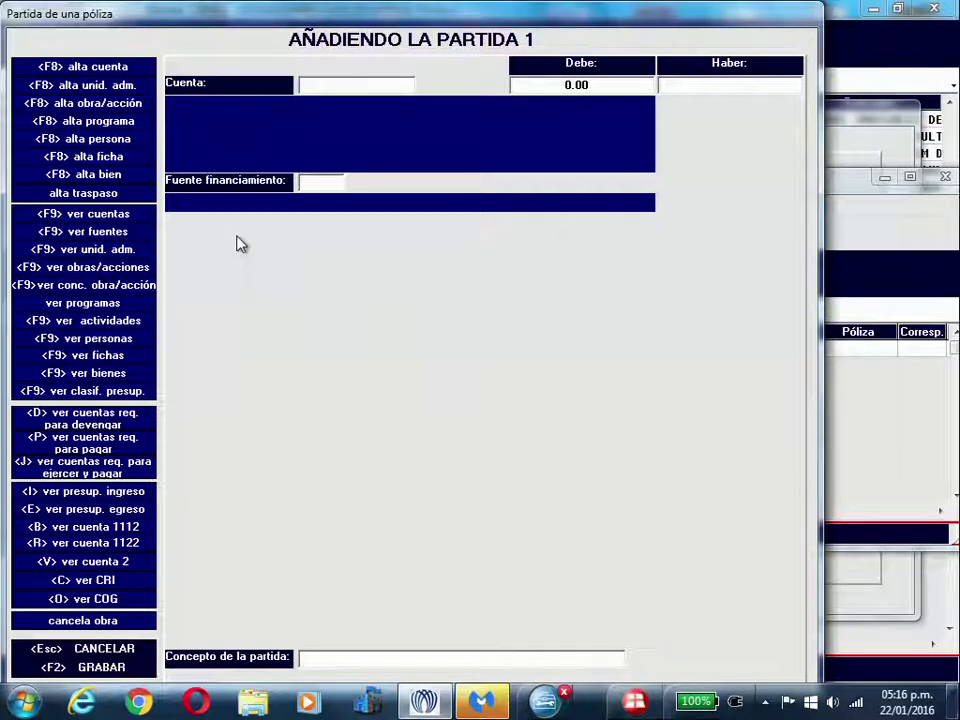
pyautogui.press('F9')
pyautogui.press('Down')
pyautogui.press('Down')
pyautogui.press('Down')
pyautogui.press('Down')
pyautogui.press('Down')
pyautogui.press('Down')
pyautogui.press('Down')
pyautogui.press('Down')
pyautogui.press('Down')
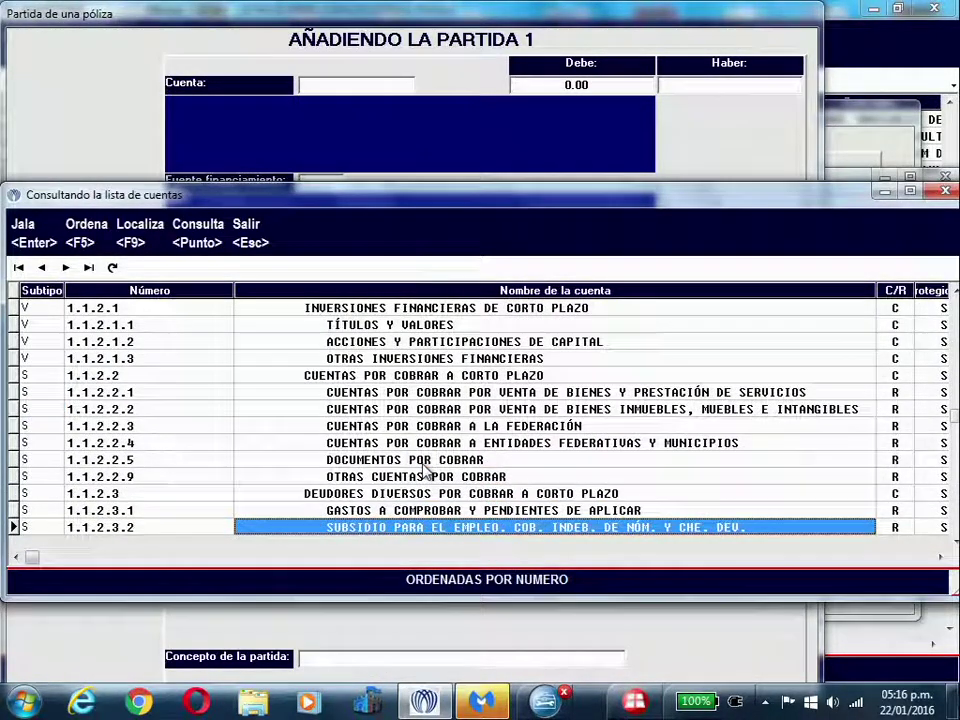
pyautogui.doubleClick(399, 515)
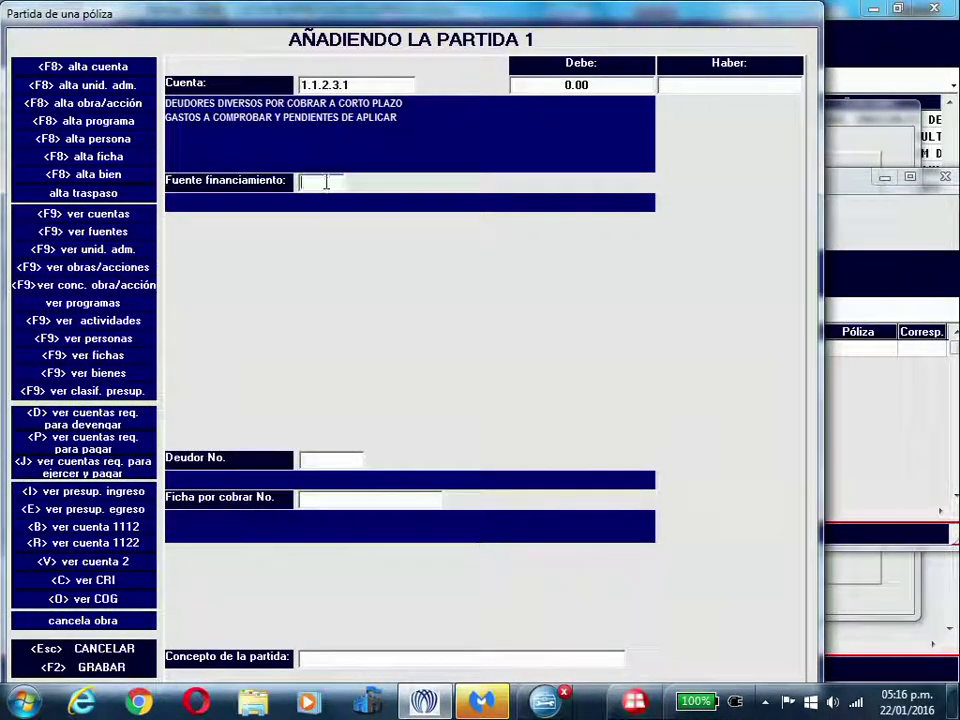
# Step: Set the partida's funding source to 5.01 PARTICIPACIONES and its debtor to the OBRAS PÚBLICAS unit's person
pyautogui.write('5.01')
pyautogui.press('Return')
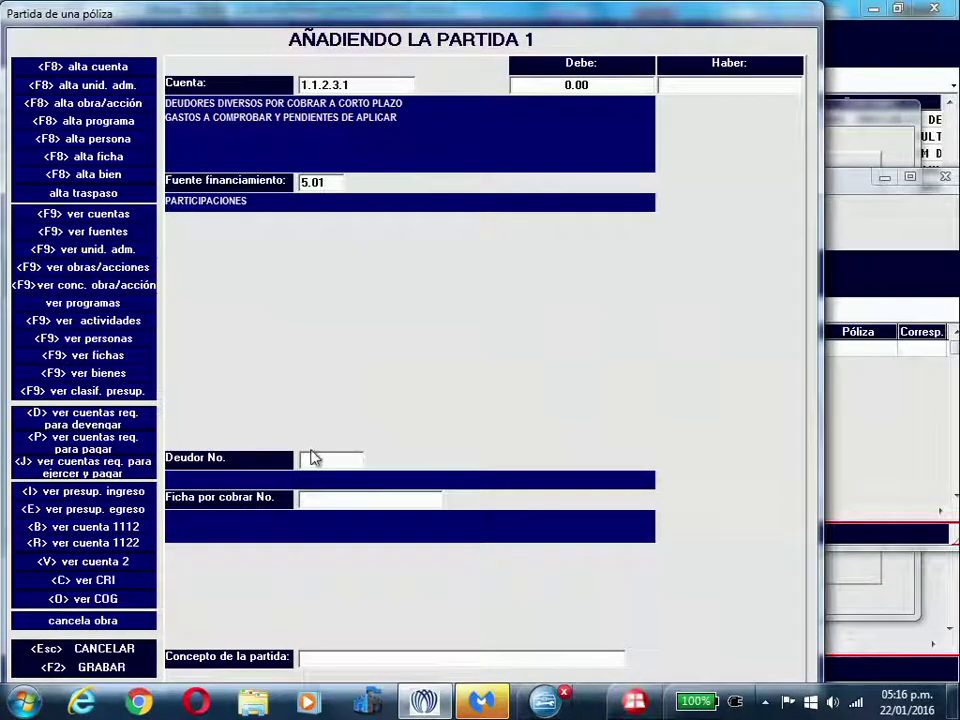
pyautogui.write('4')
pyautogui.press('Return')
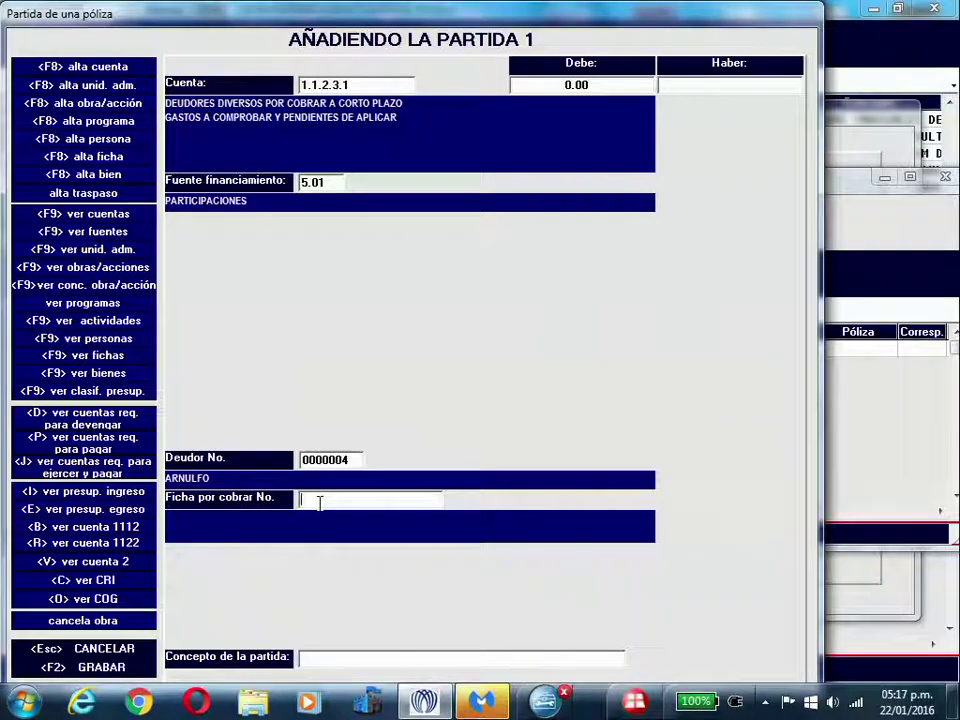
# Step: Create and save ficha por cobrar CH 125 with an original amount of 3000 and a due date of 21 FEB 2016
pyautogui.press('F8')
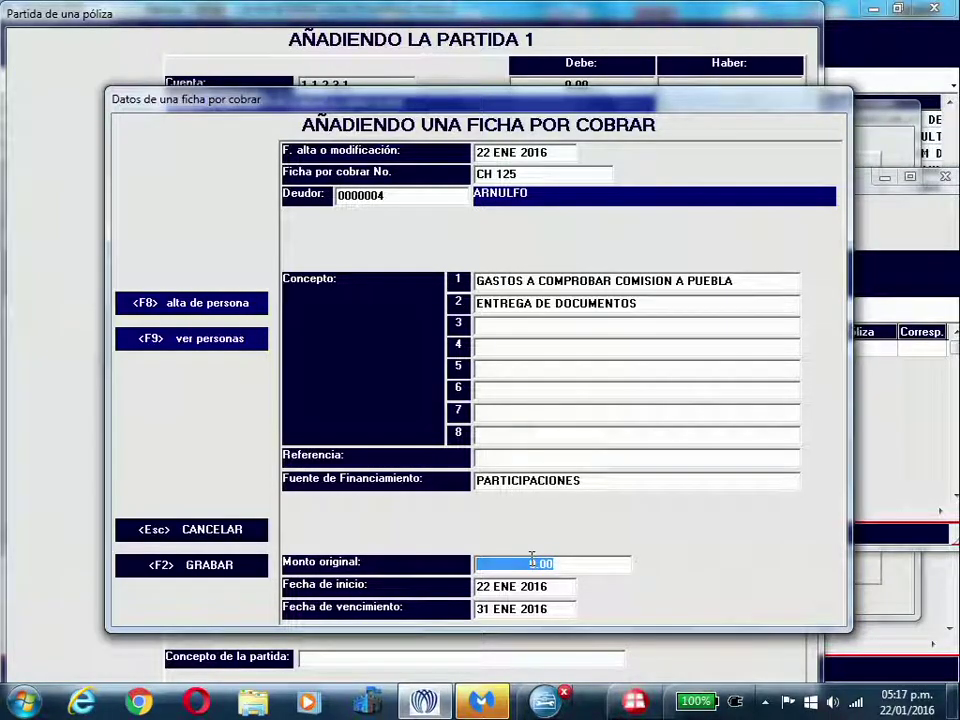
pyautogui.write('3000')
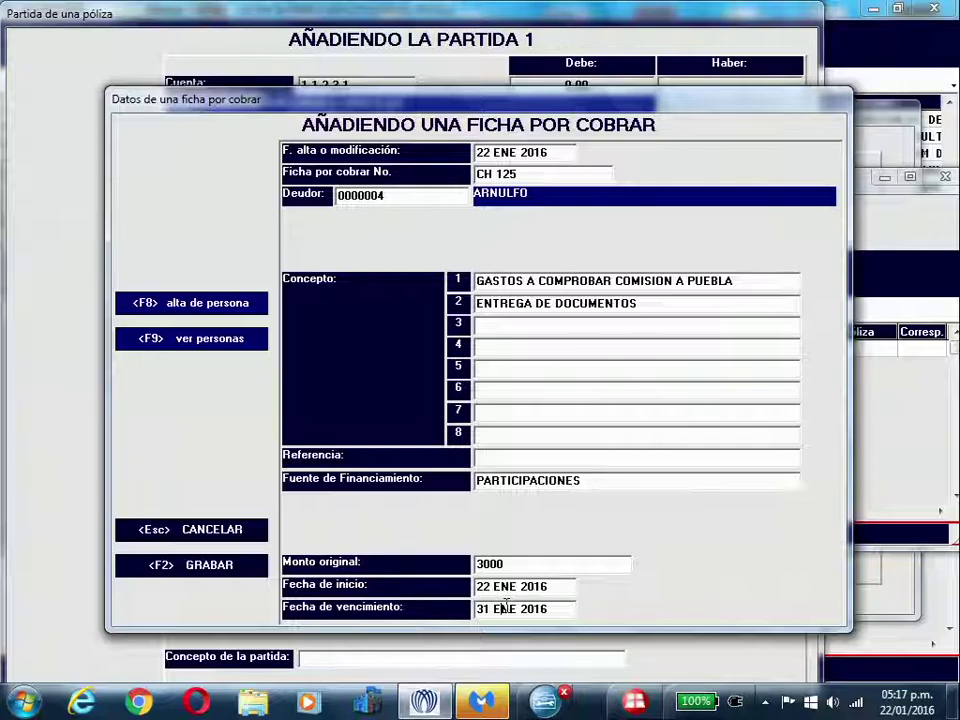
pyautogui.press('Return')
pyautogui.write('30')
pyautogui.press('Return')
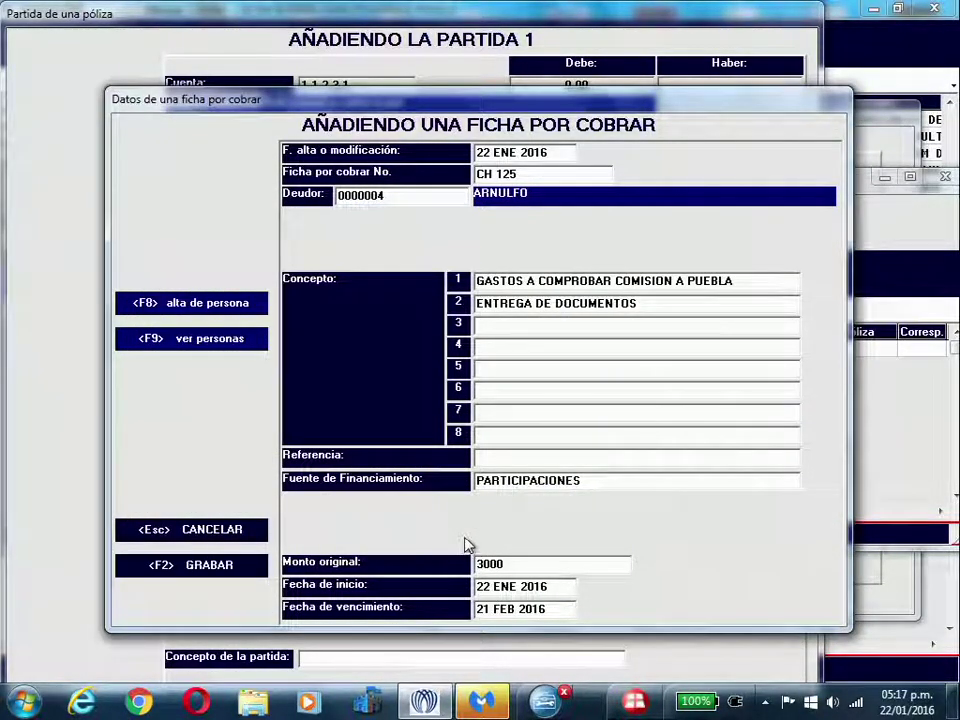
pyautogui.click(218, 566)
# Step: Enter a debit of 3000 for the gastos a comprobar partida and save it
pyautogui.click(601, 84)
pyautogui.write('3000')
pyautogui.click(104, 666)
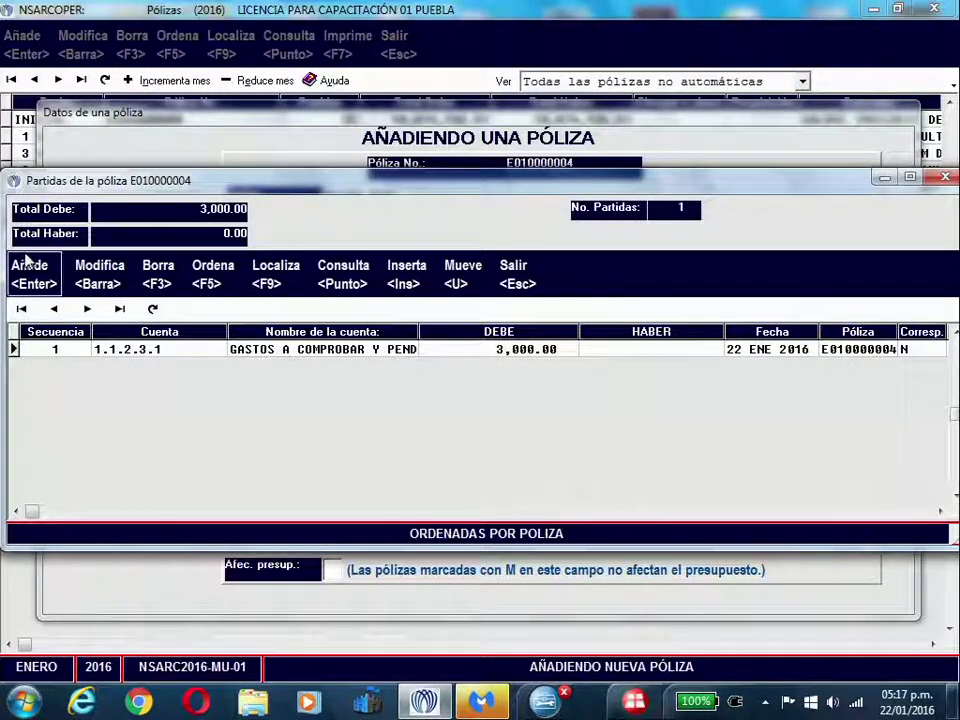
# Step: Add and save a second partida for account 1.1.1.2.1 with funding source 5.01 and a credit of 3000, and return to the main menu
pyautogui.click(28, 260)
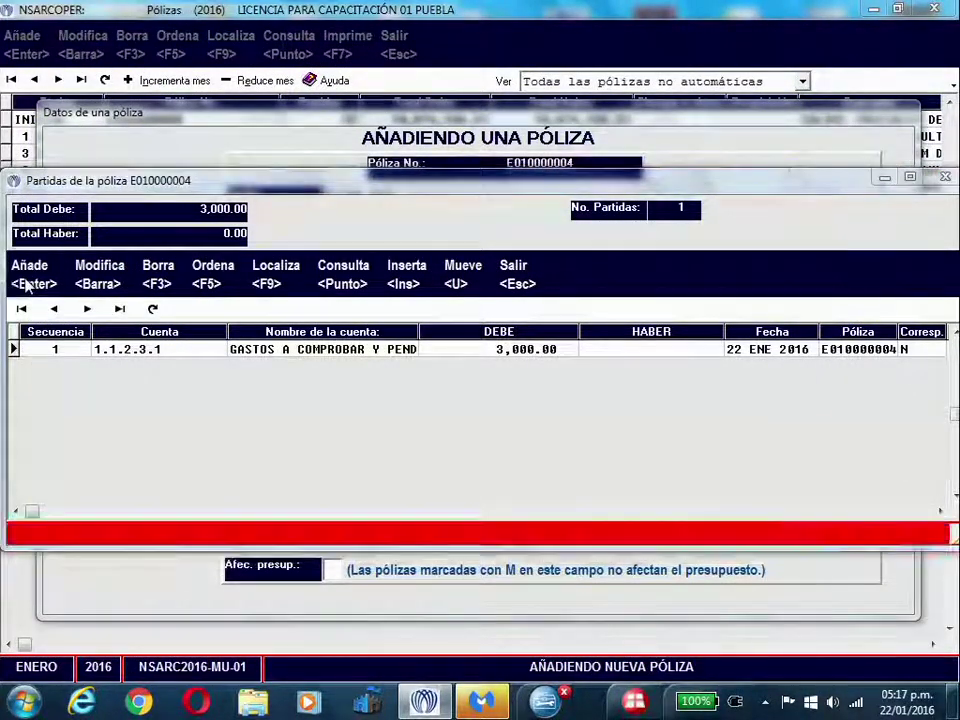
pyautogui.press('F9')
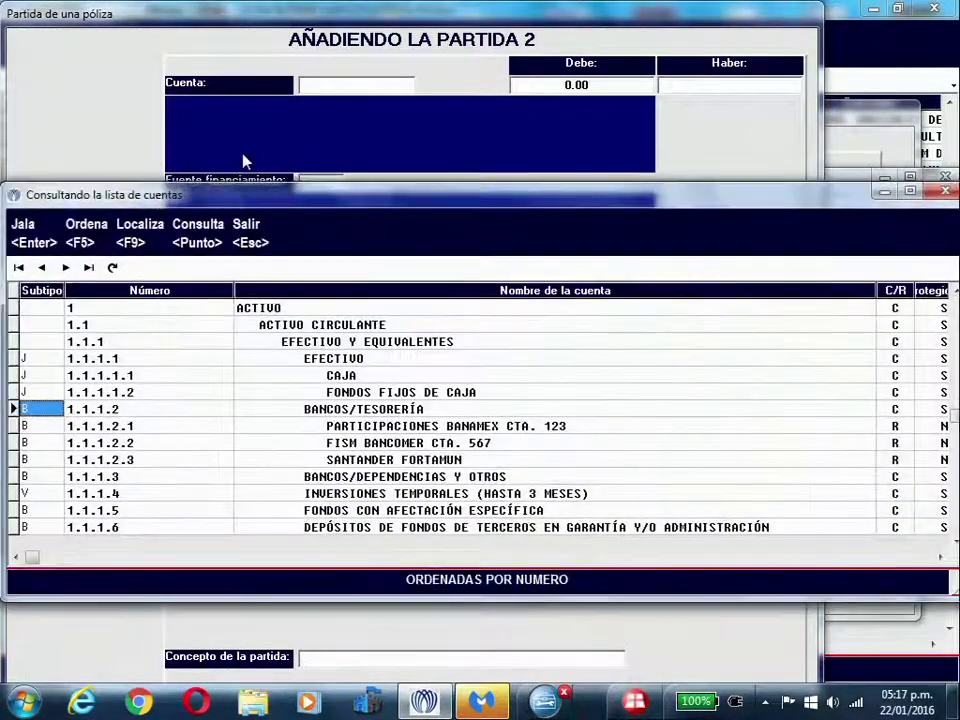
pyautogui.doubleClick(390, 427)
pyautogui.click(315, 182)
pyautogui.write('5.01')
pyautogui.click(687, 82)
pyautogui.write('3000')
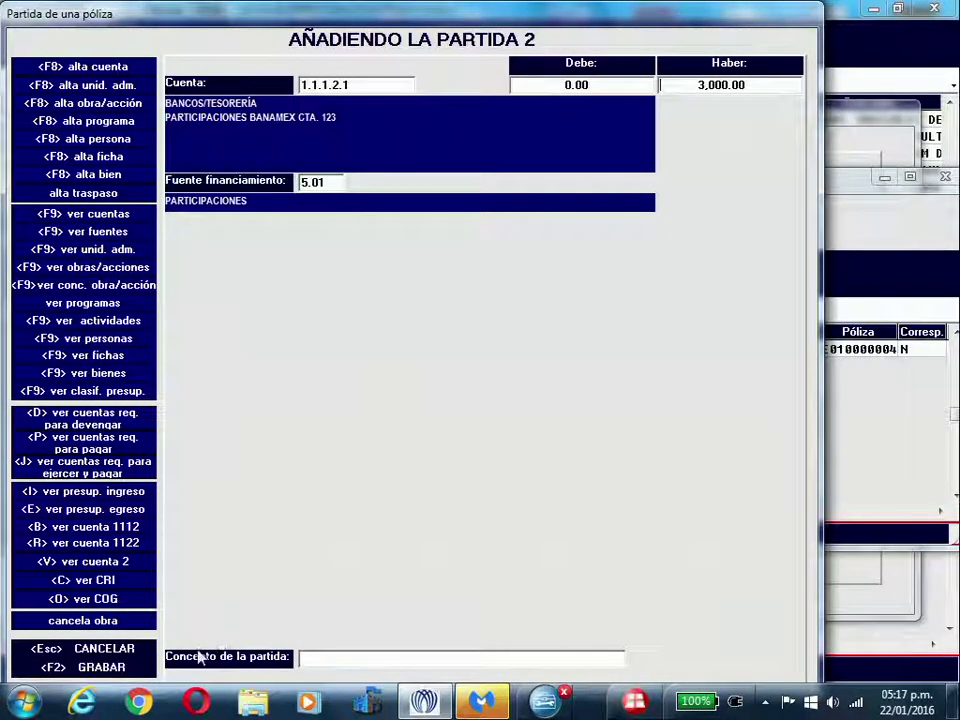
pyautogui.click(140, 676)
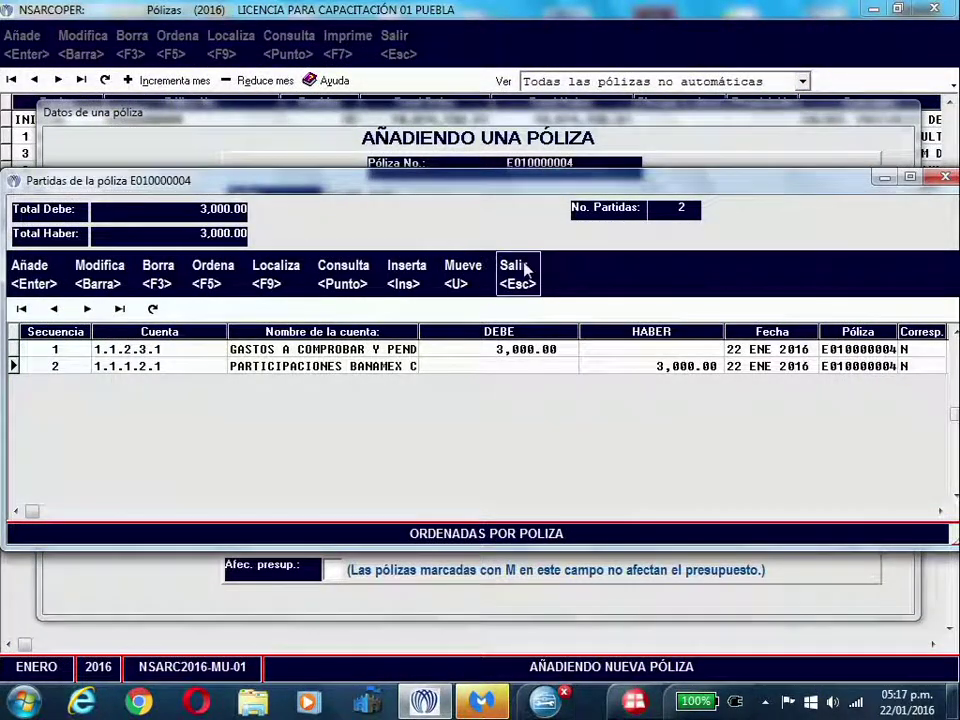
pyautogui.click(525, 268)
pyautogui.click(398, 52)
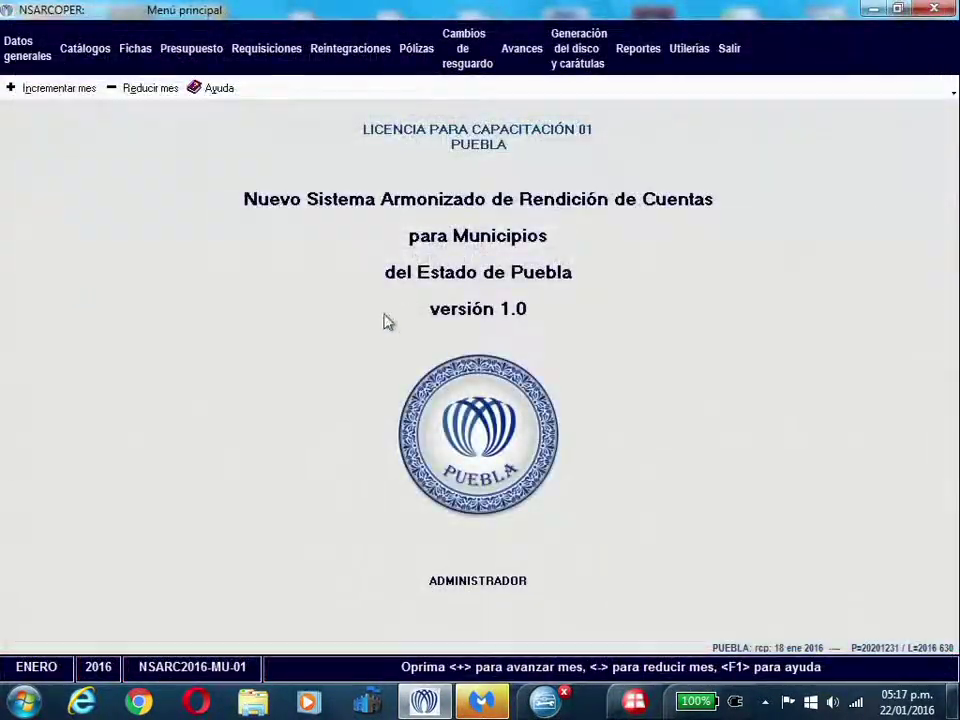